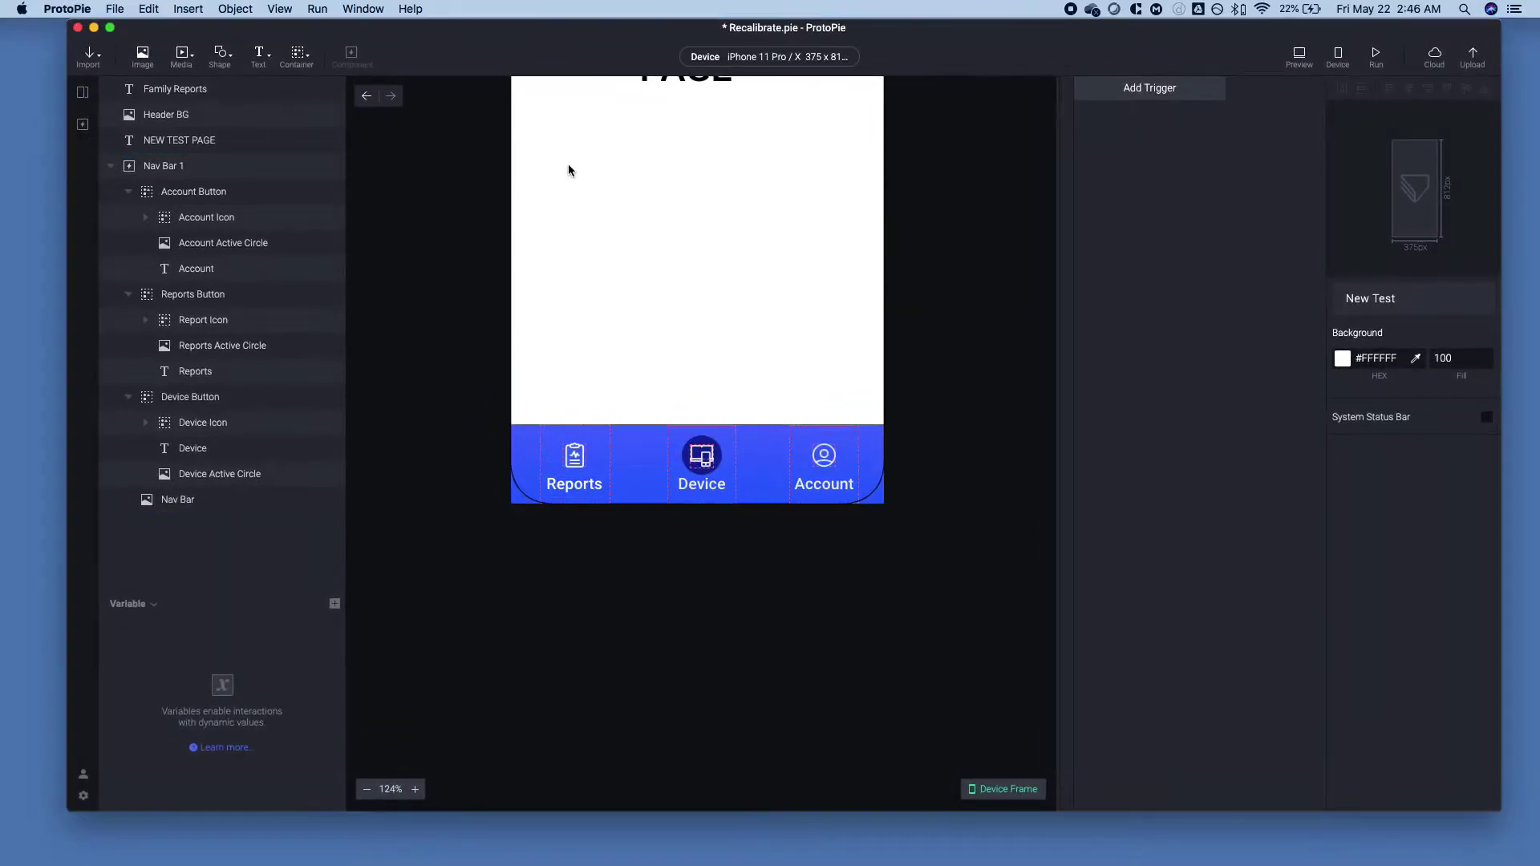
- Preview the prototype, tapping Account, Reports, a member's details, Devices and Account, then return to the editor
left_click(1300, 56)
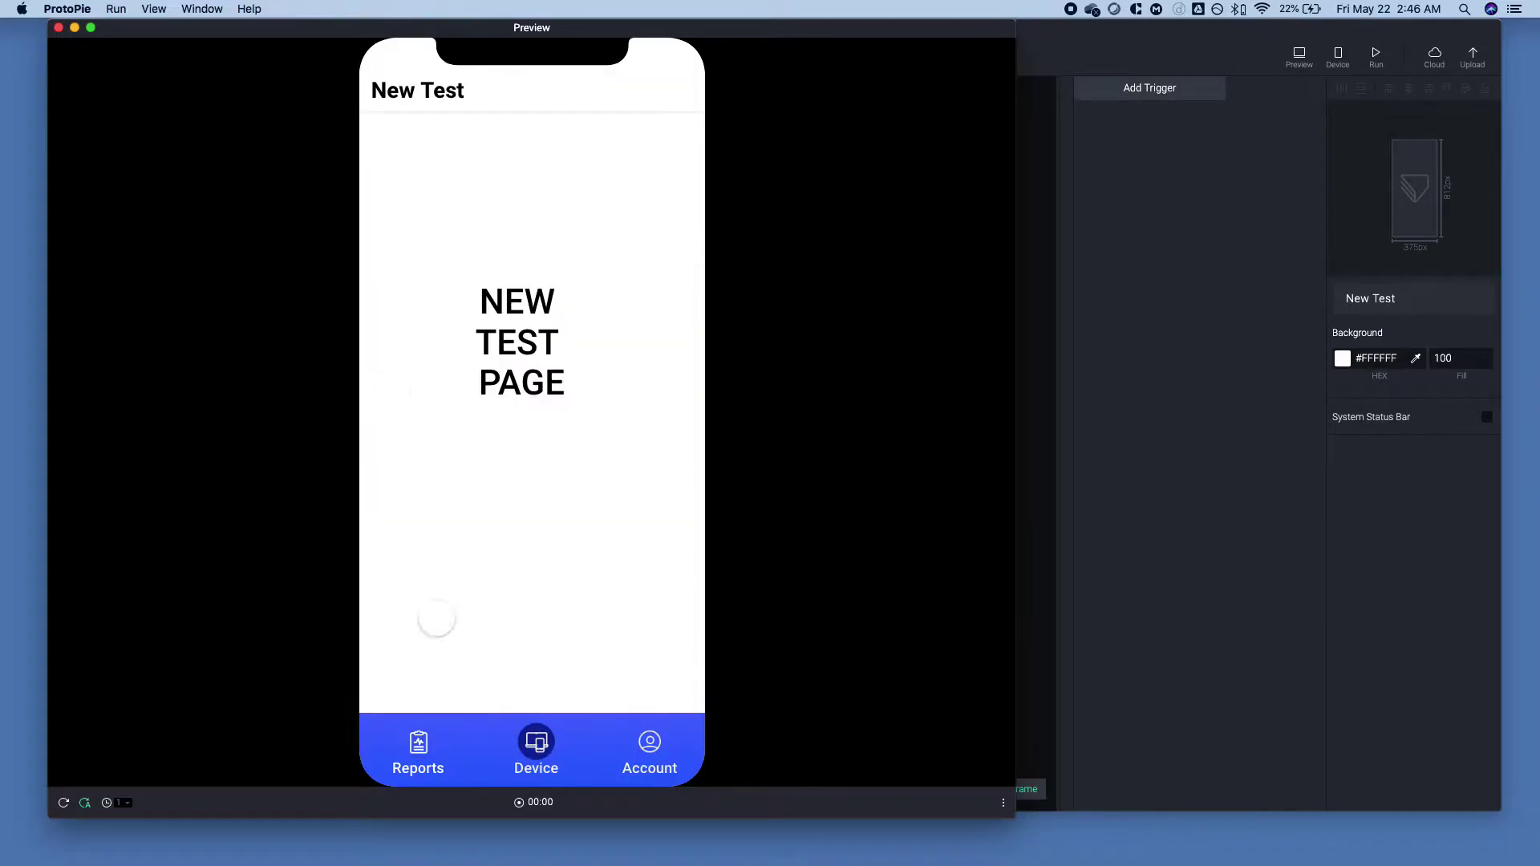
left_click(419, 746)
left_click(649, 742)
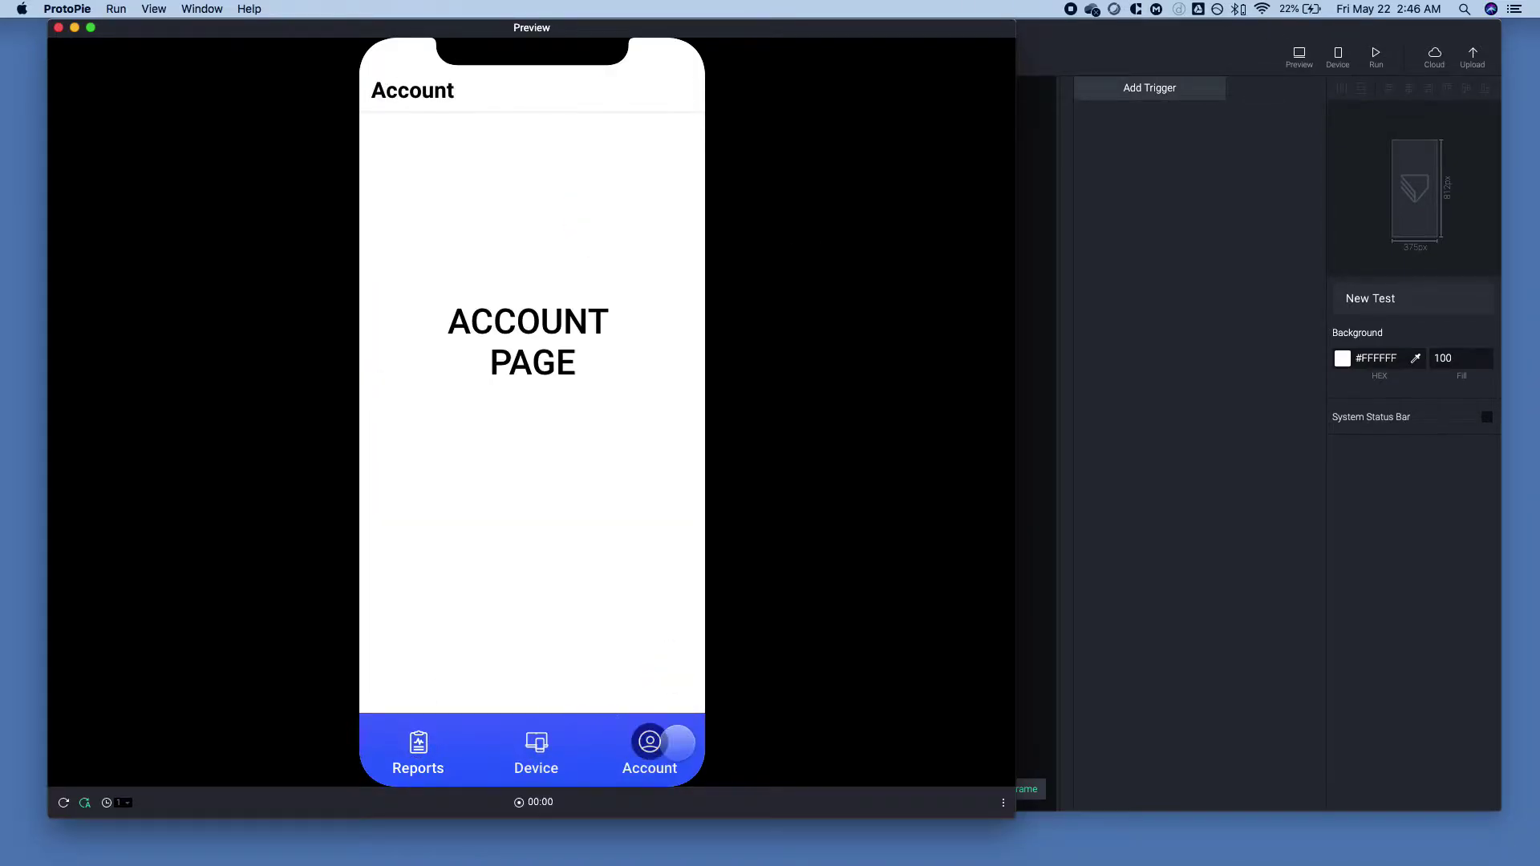
left_click(418, 742)
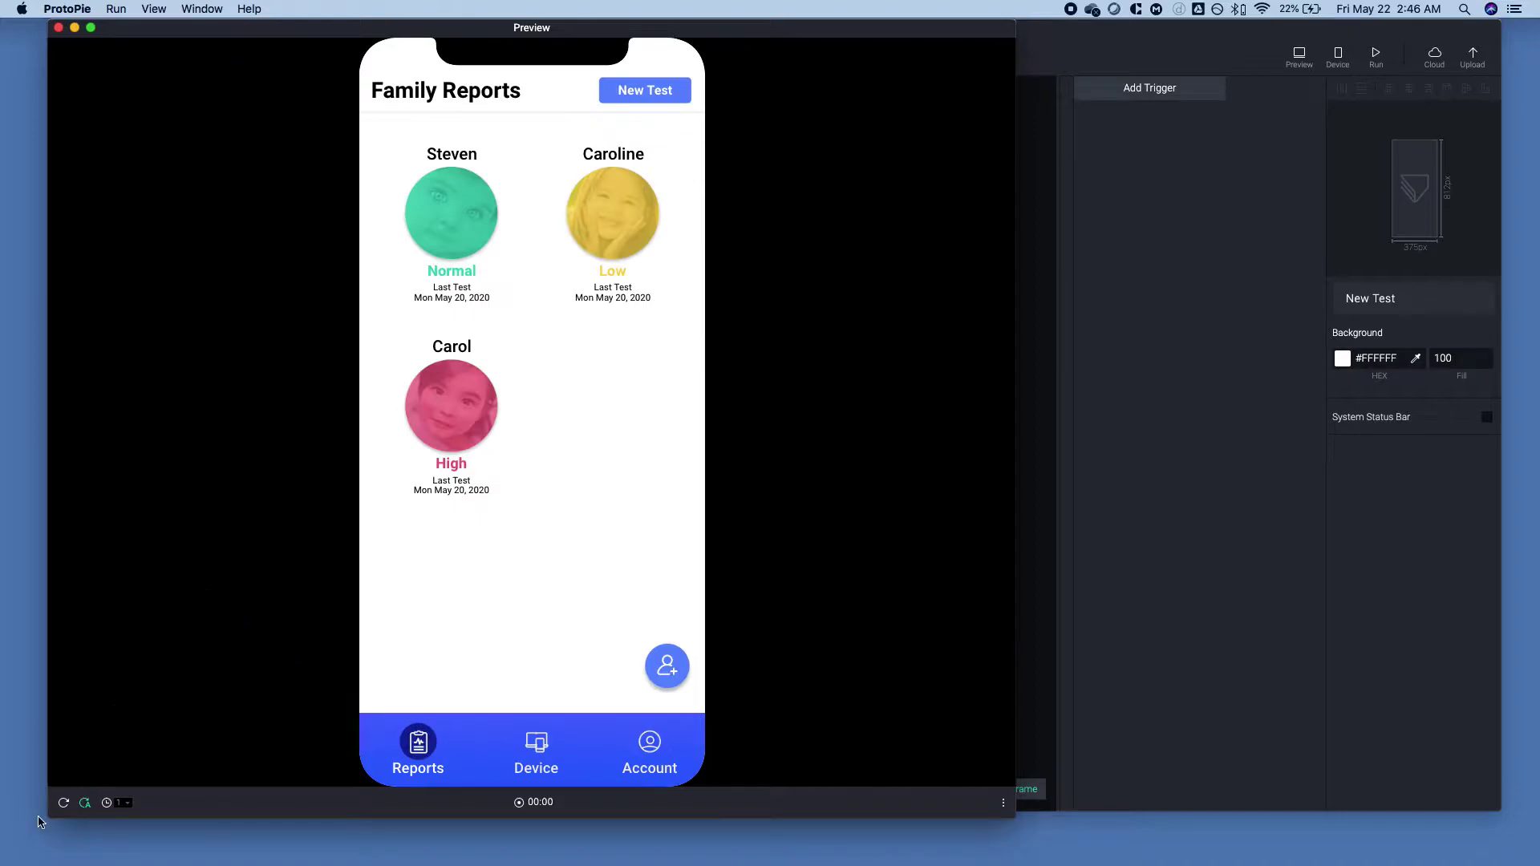
left_click(63, 803)
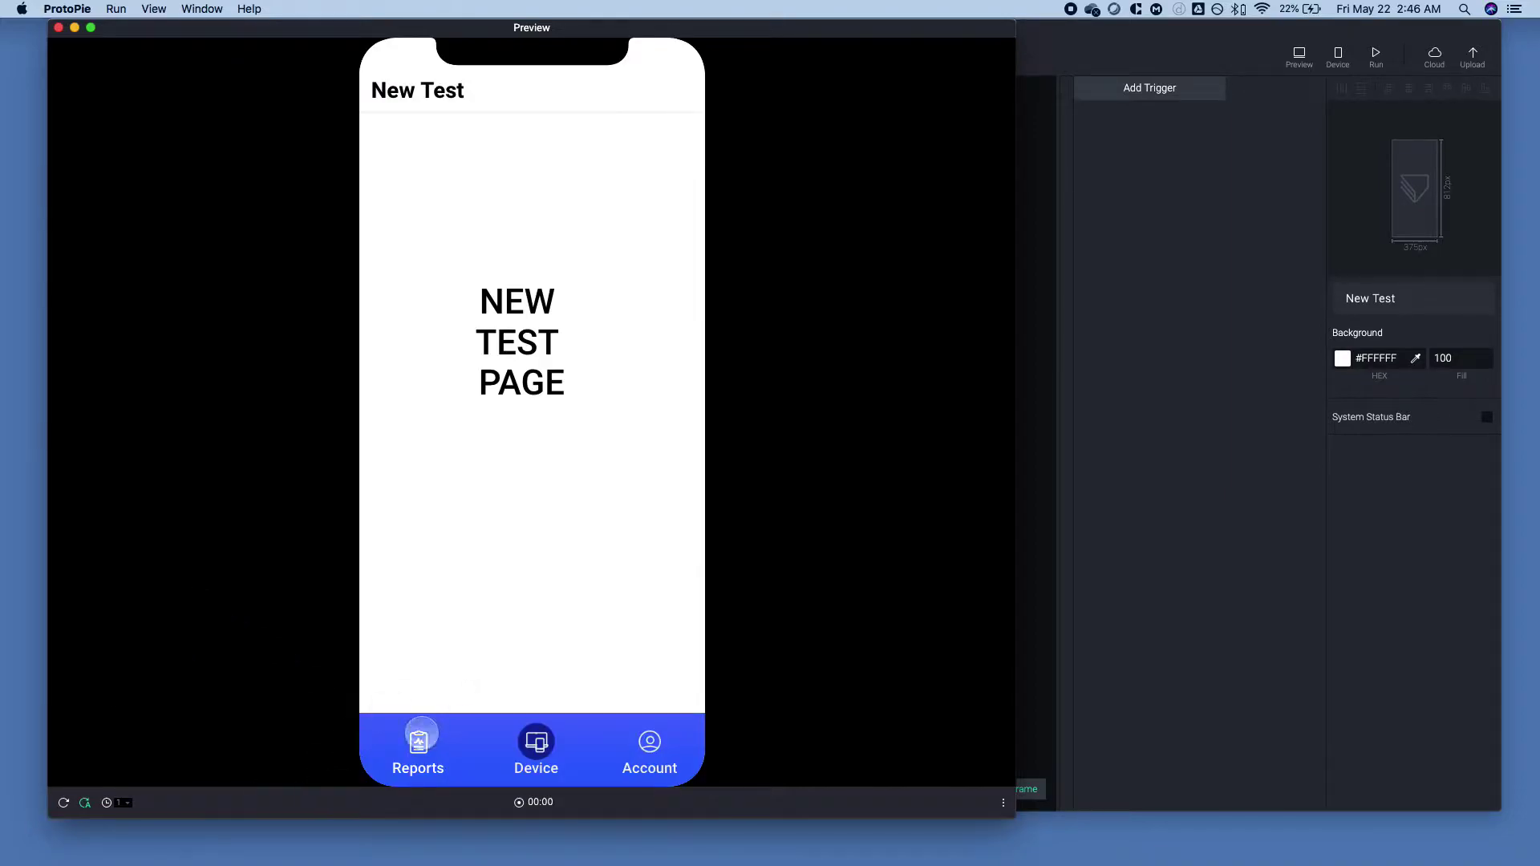
left_click(422, 736)
left_click(444, 255)
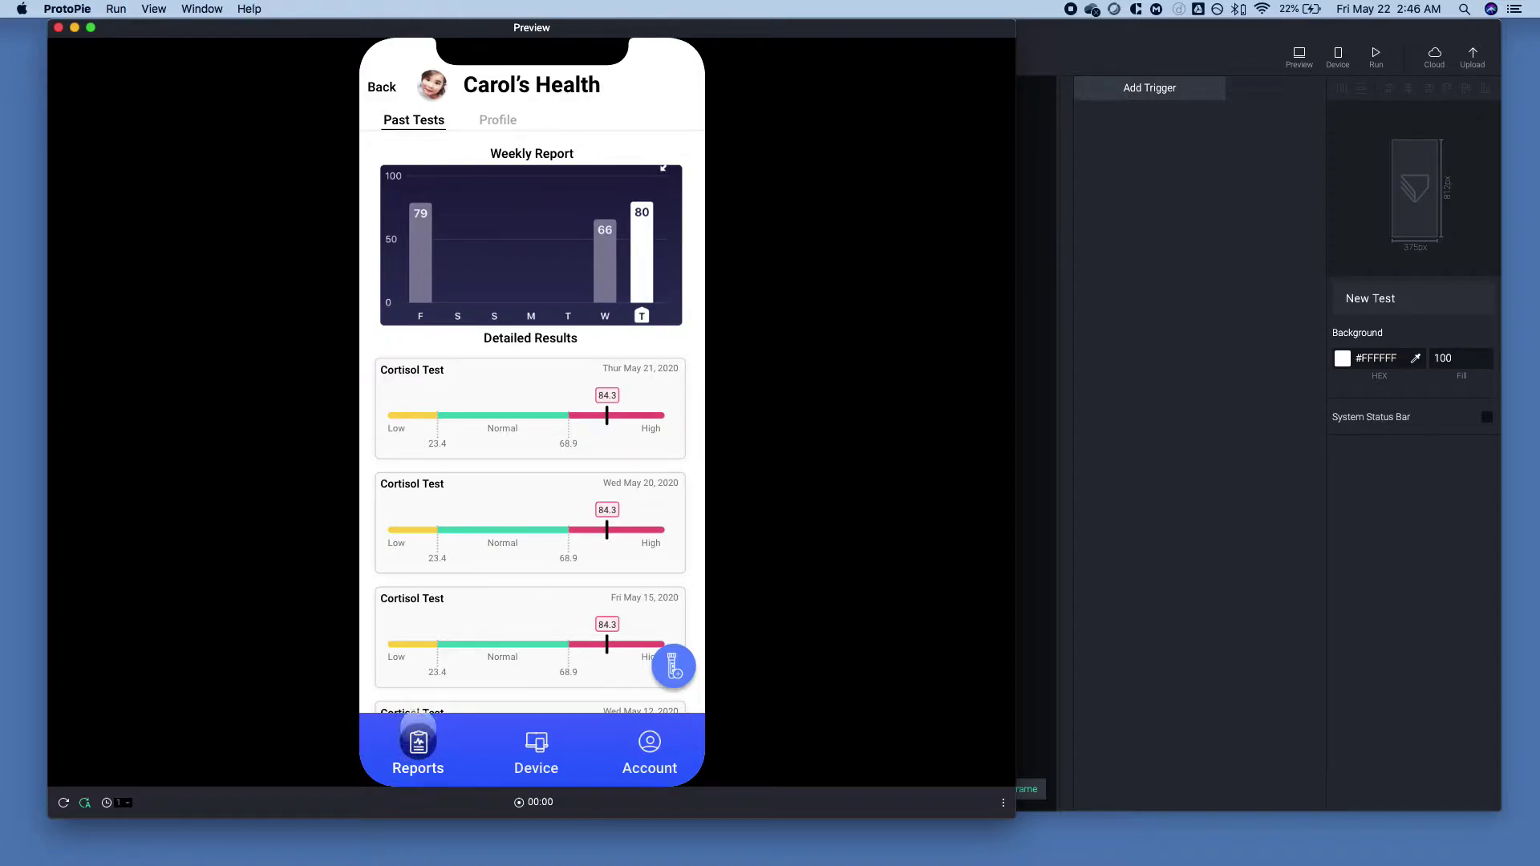
left_click(537, 740)
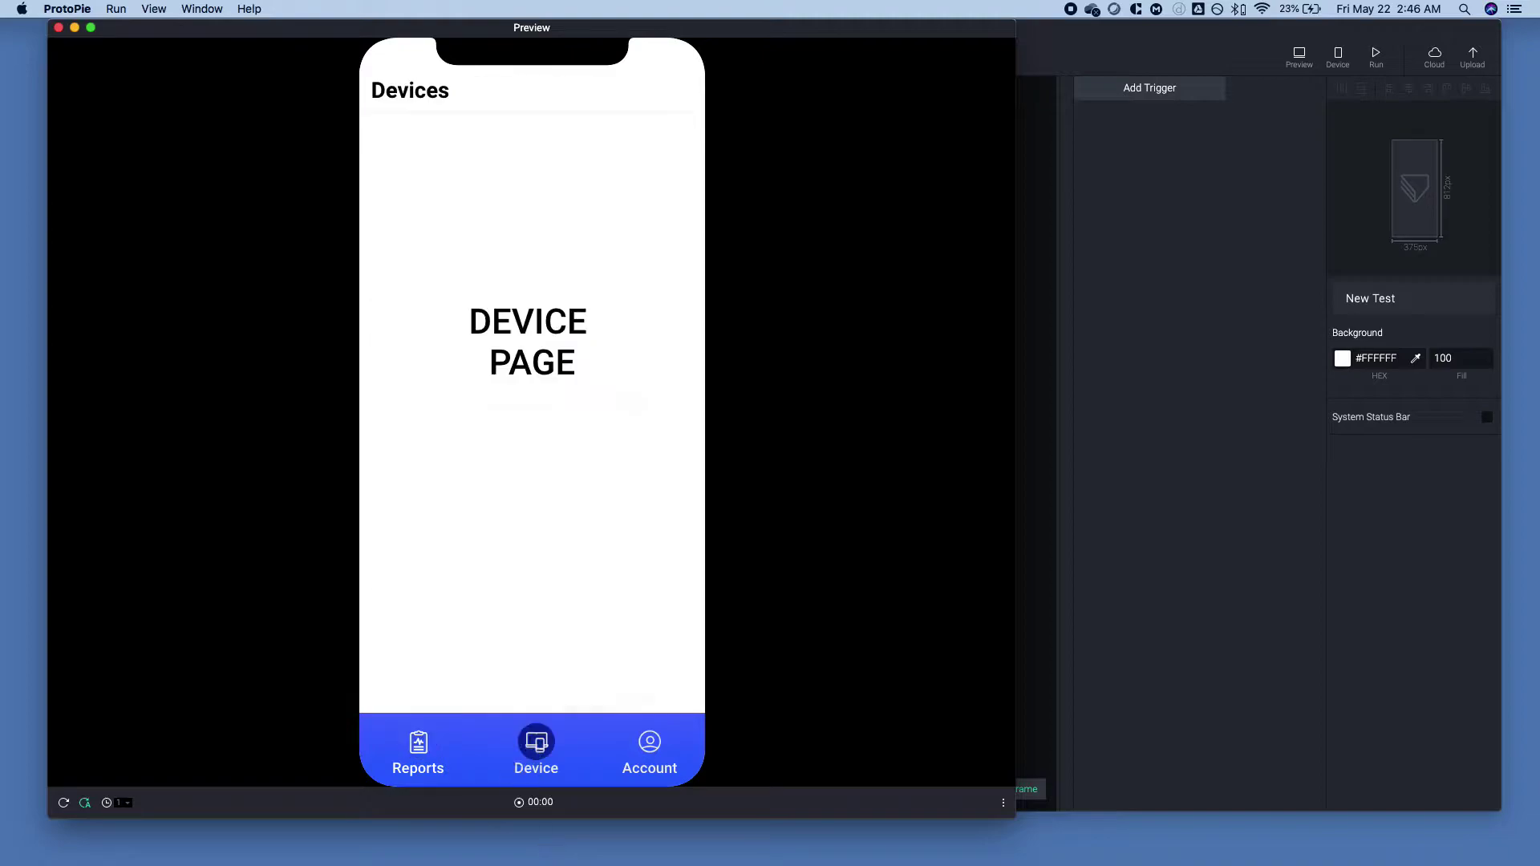
left_click(649, 742)
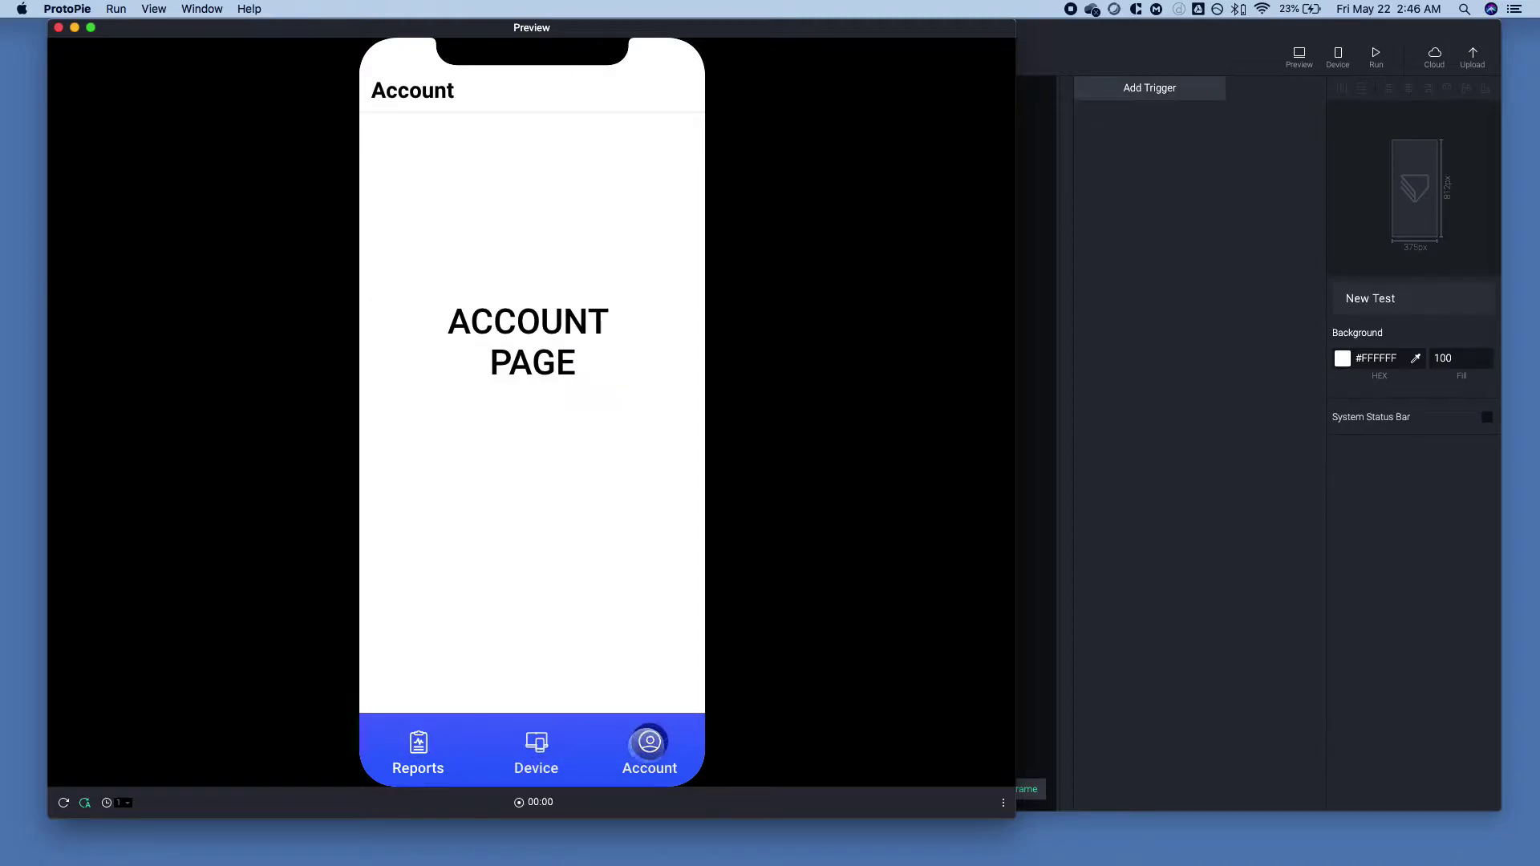
left_click(1093, 554)
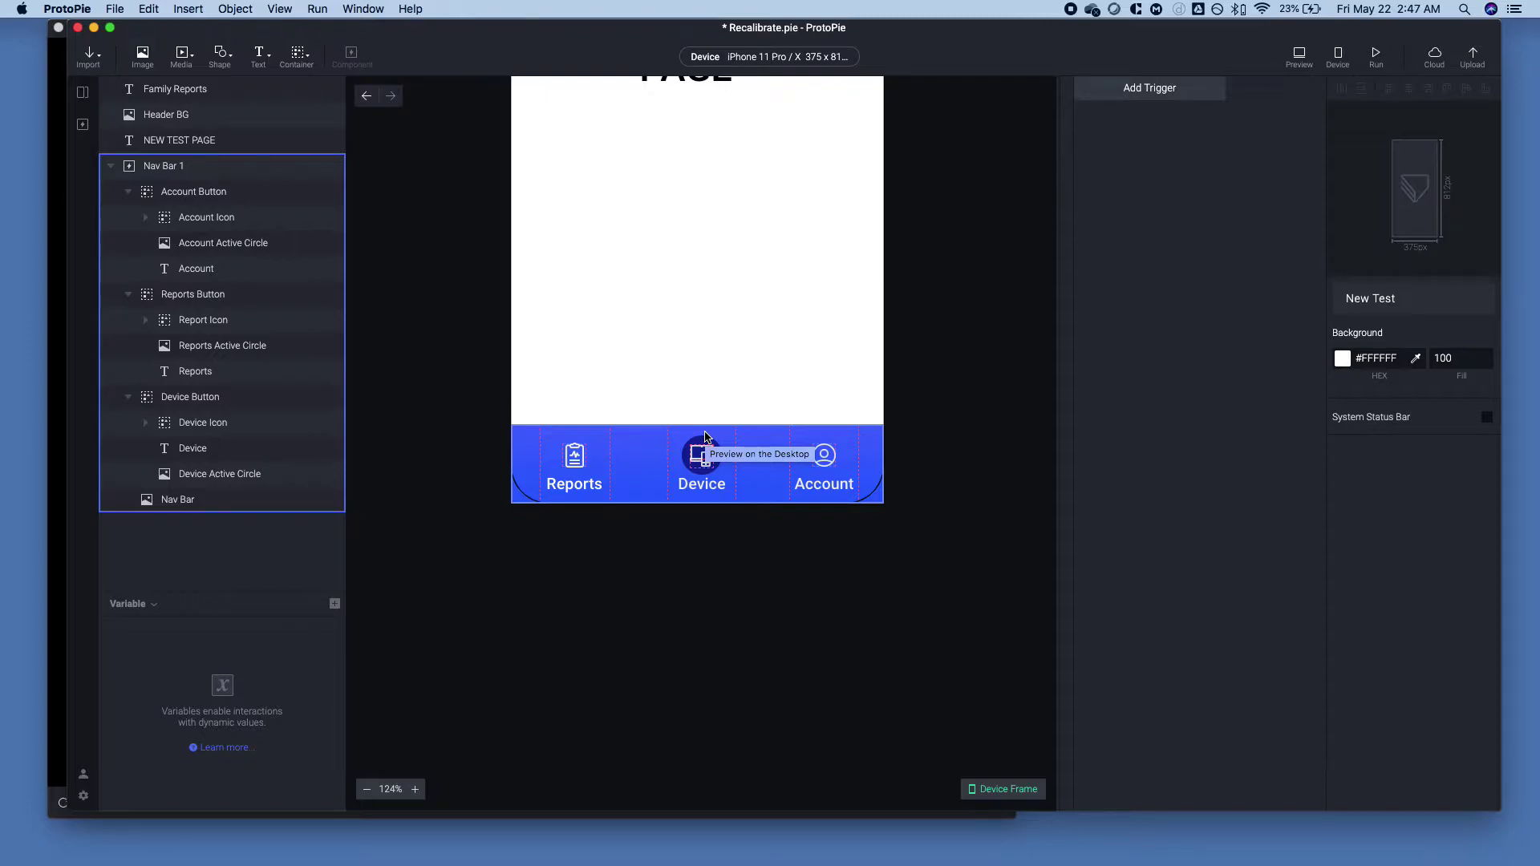
- Open the Home scene from the scene list
left_click(179, 168)
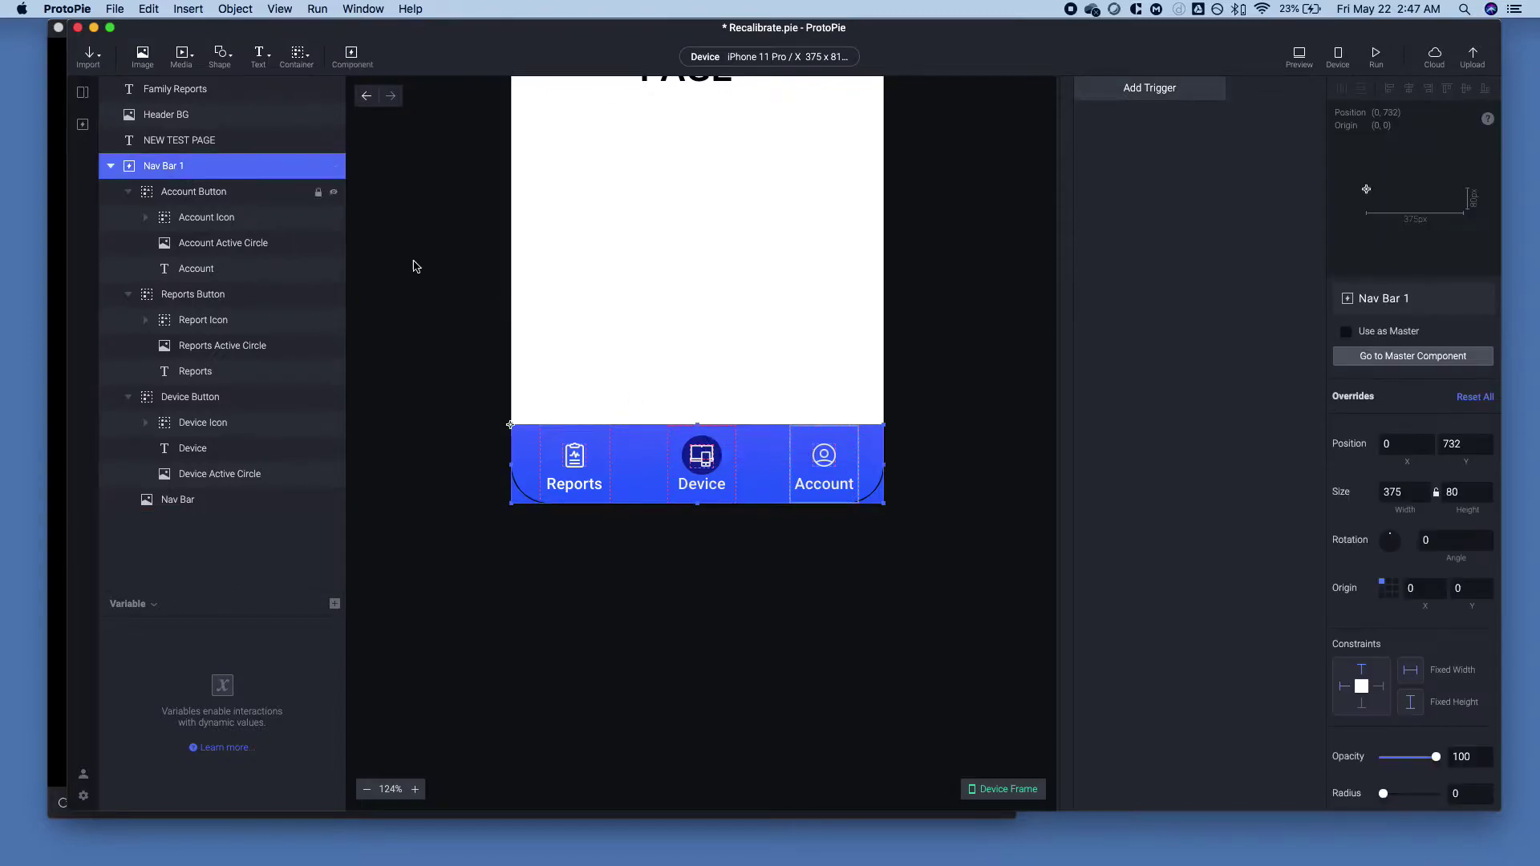
scroll(512, 379, "up", 5)
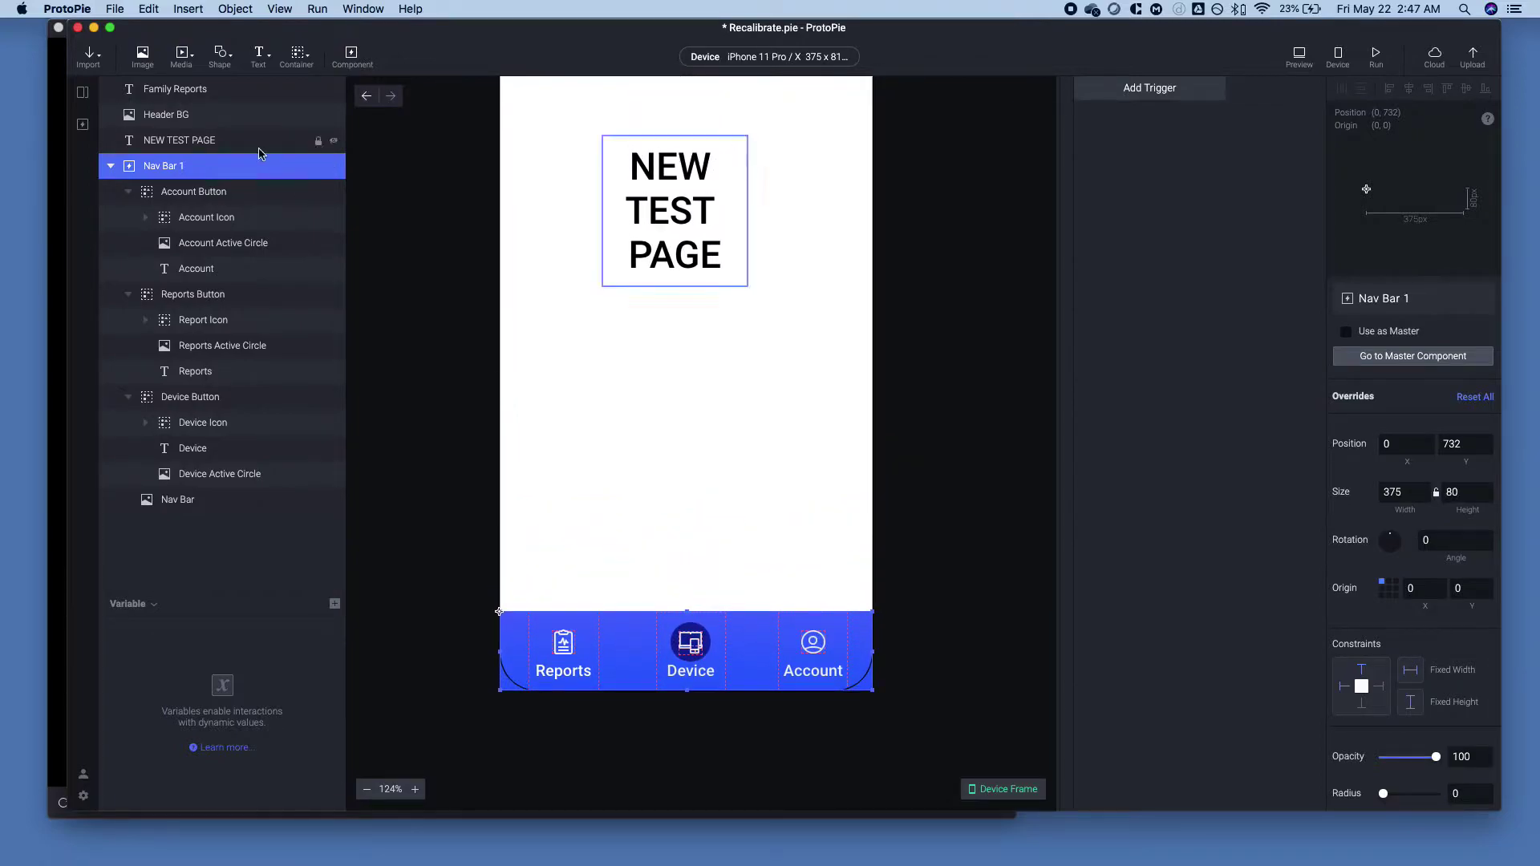
left_click(82, 92)
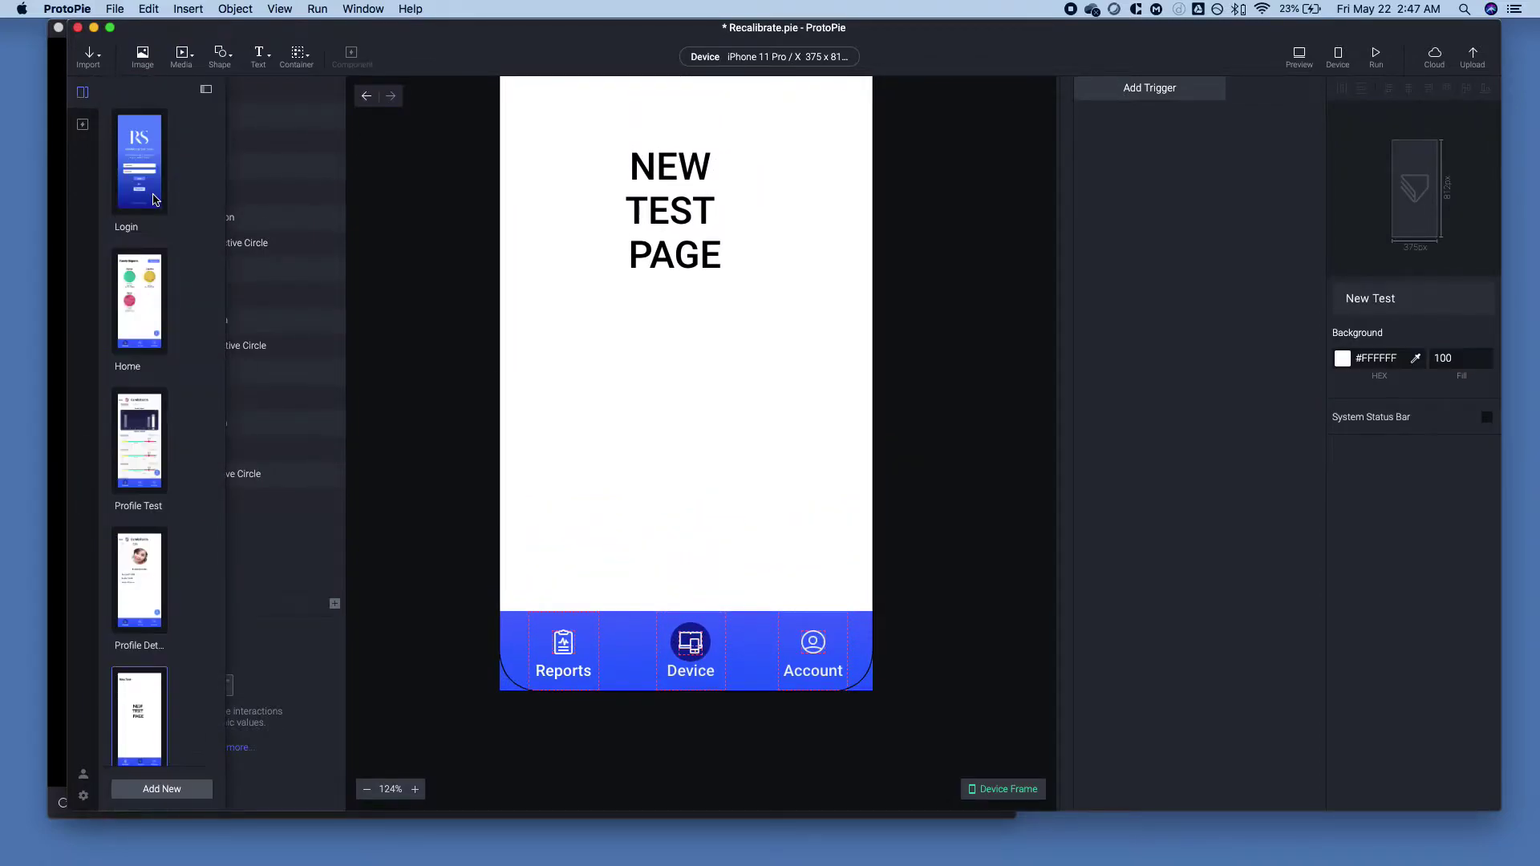
left_click(154, 199)
double_click(153, 337)
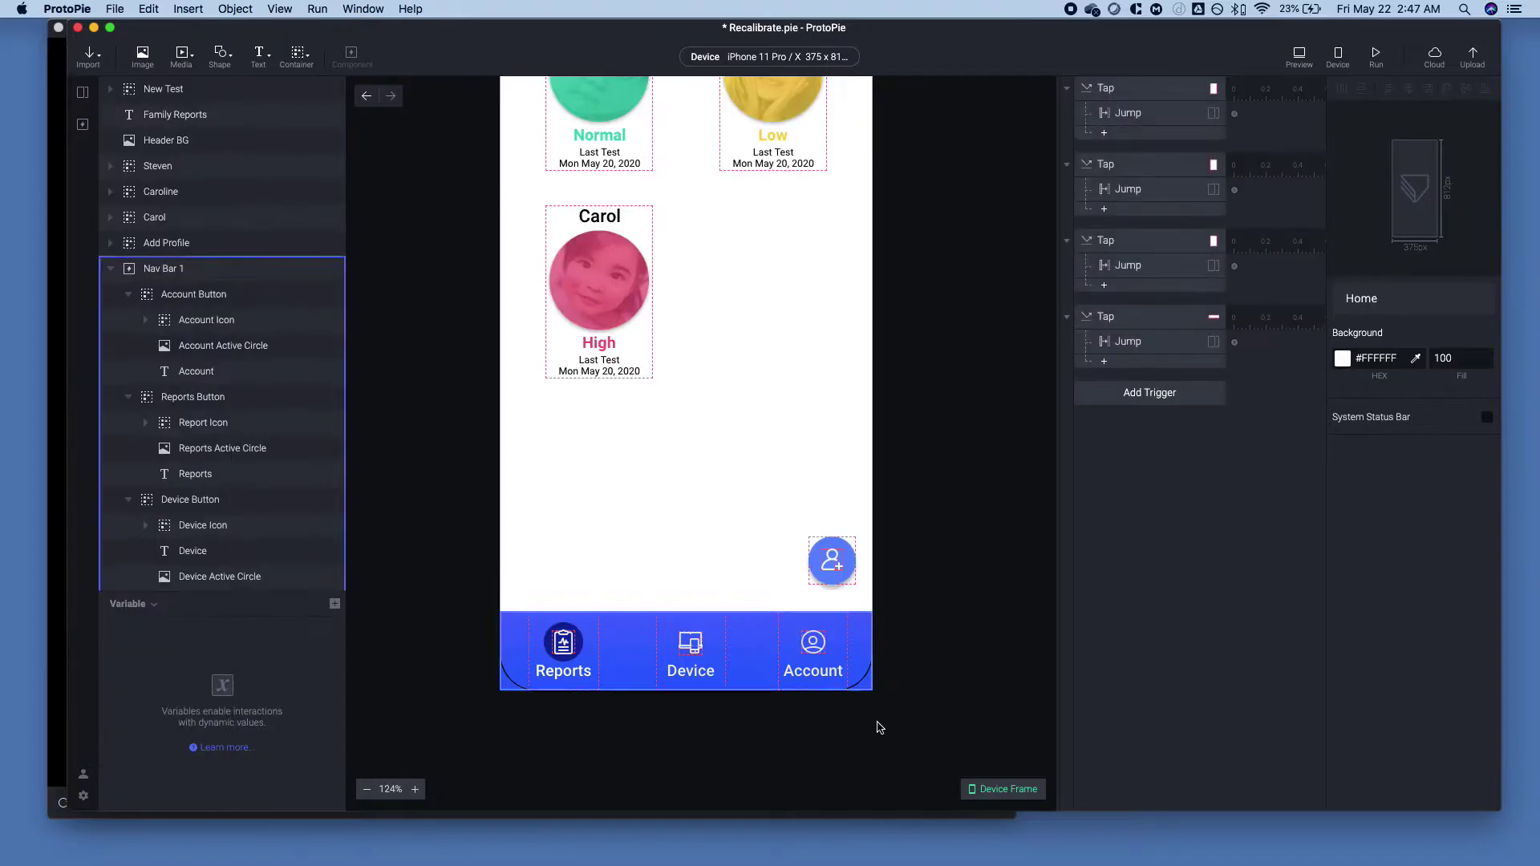
- Confirm the Account Active Circle opacity is 0 and bring up Nav Bar 1's options
left_click(215, 346)
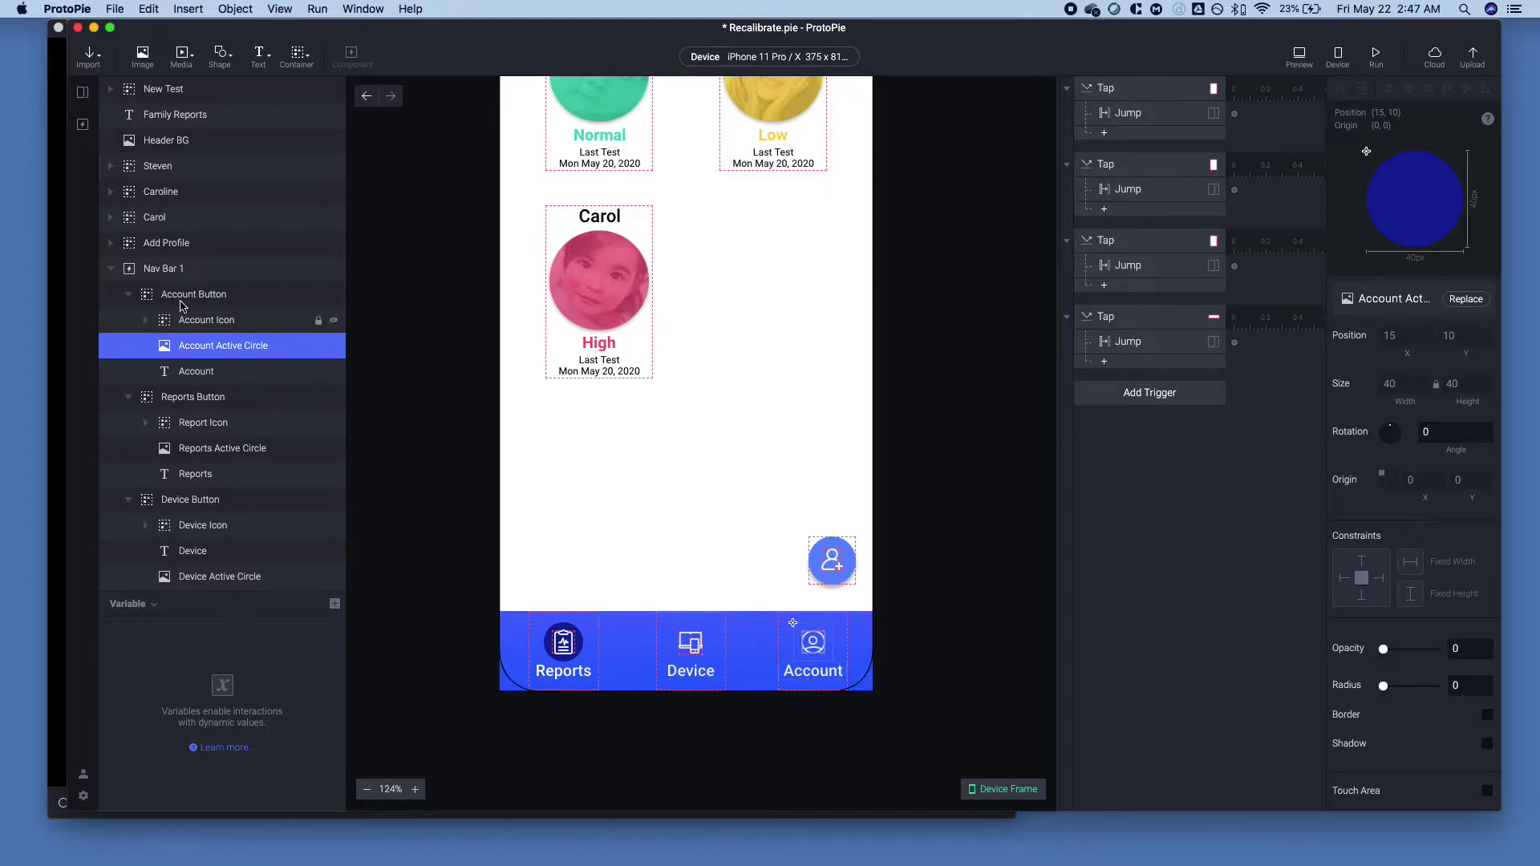
left_click(163, 271)
right_click(163, 273)
- In the Nav Bar master, select the Account, Reports and Device active circle layers, then deselect them
left_click(244, 298)
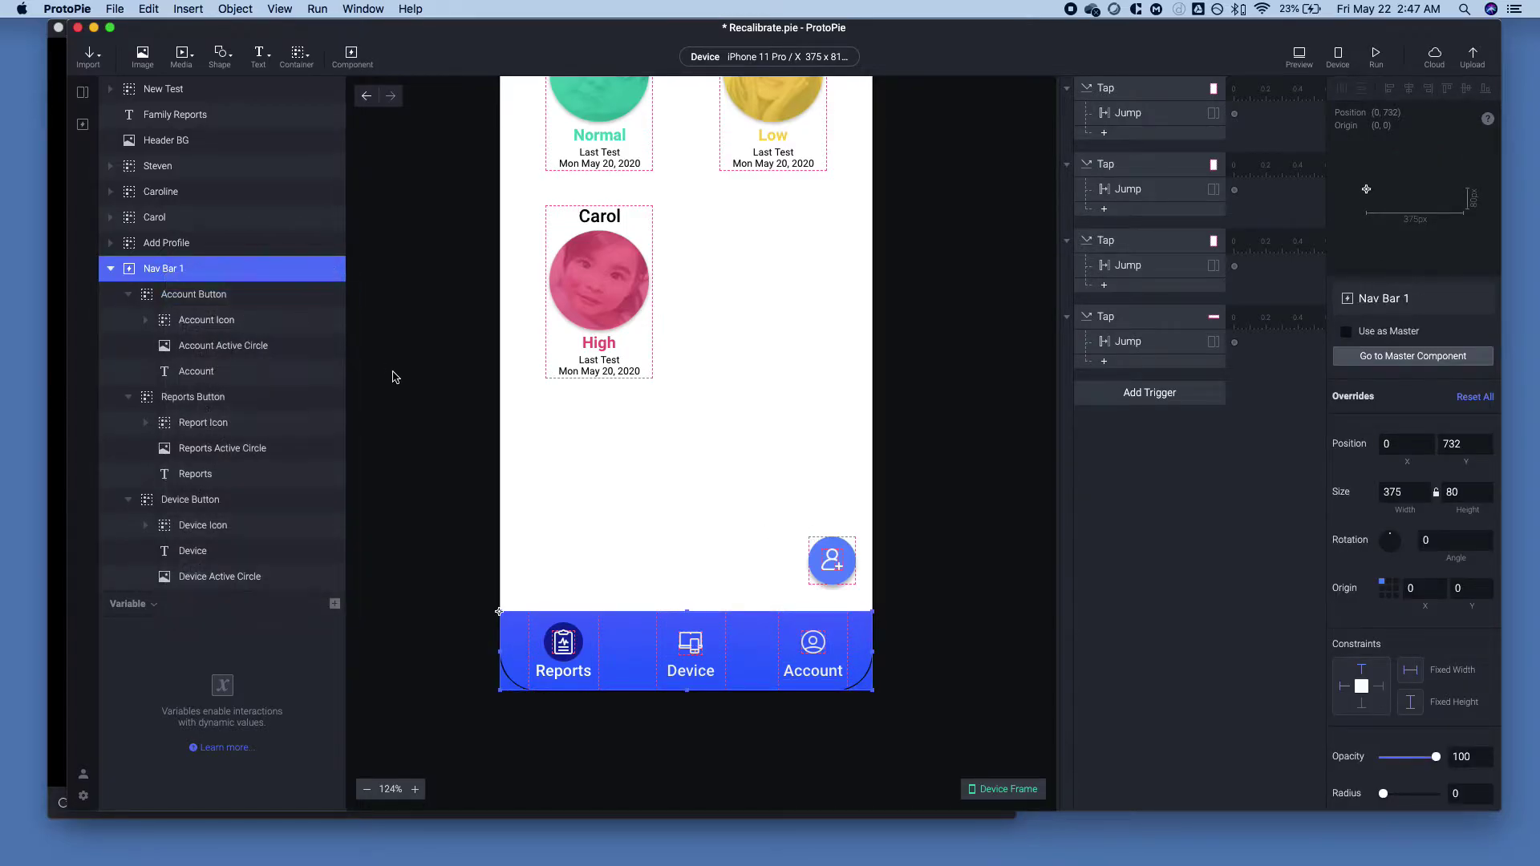
scroll(706, 581, "up", 5)
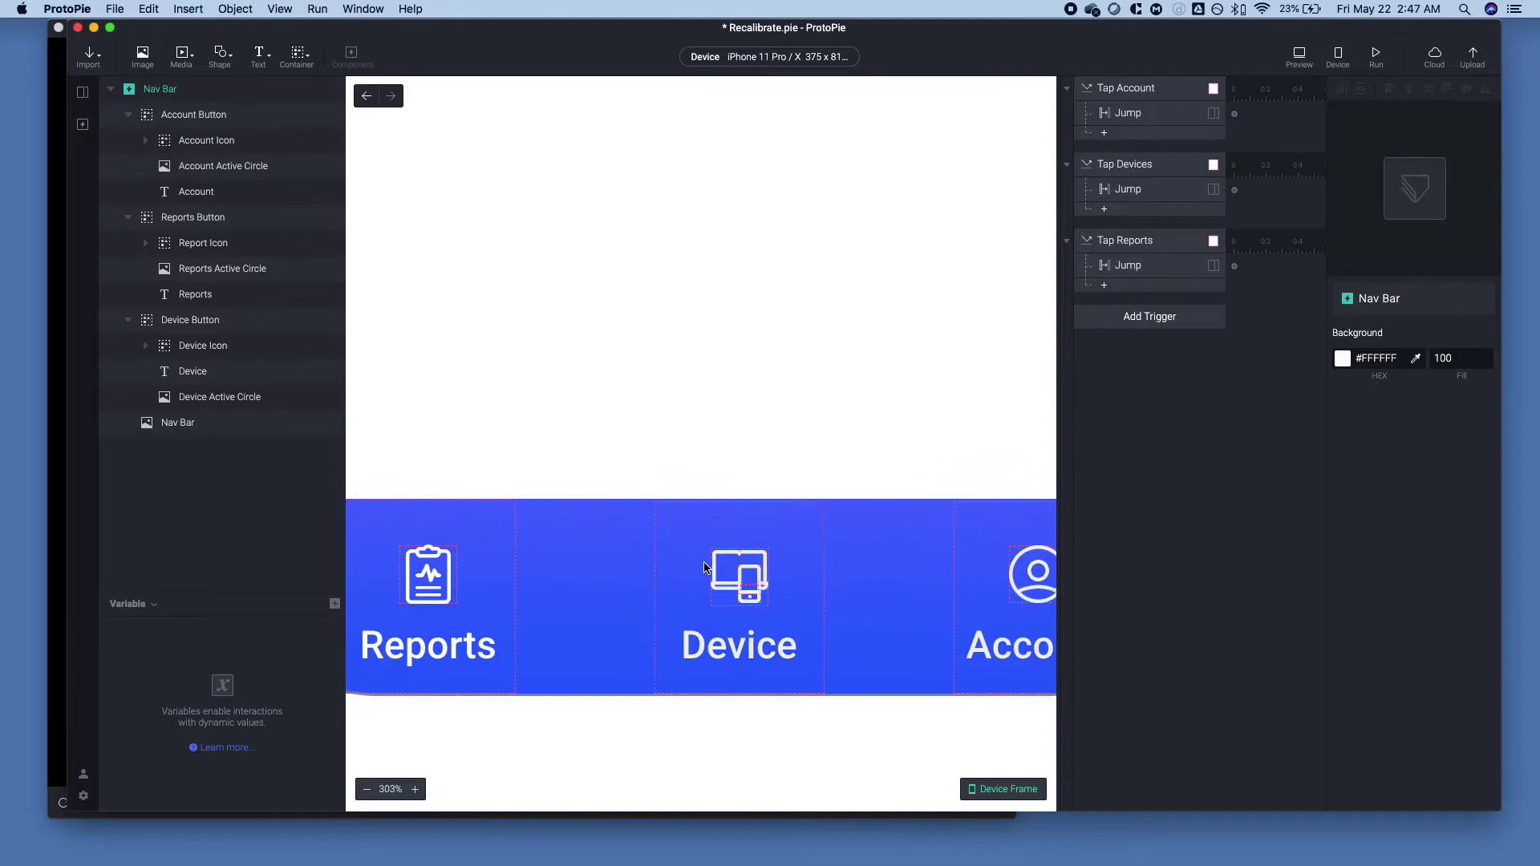
scroll(706, 568, "down", 3)
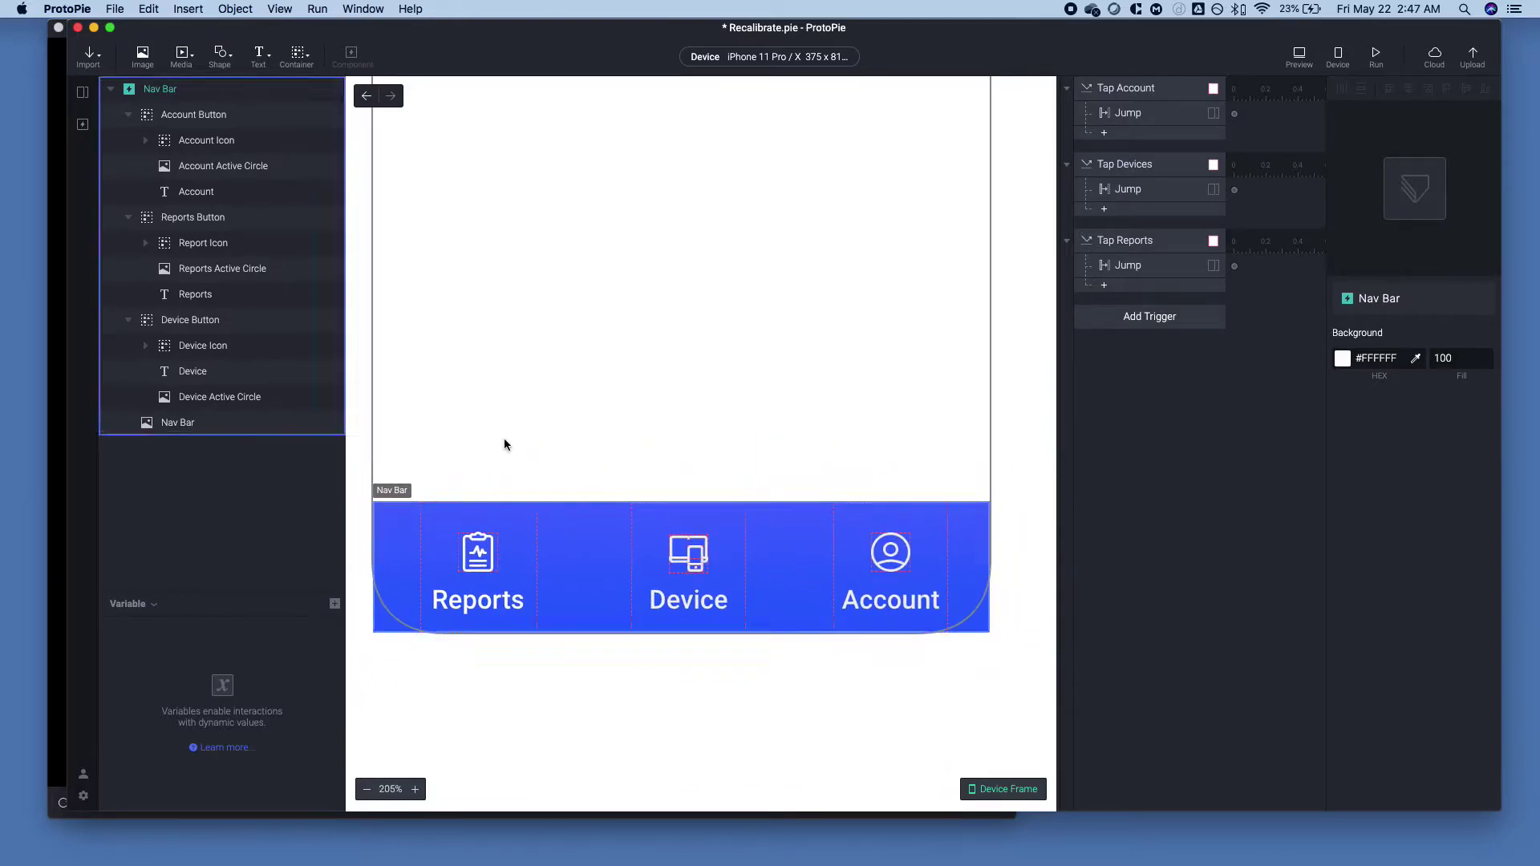
left_click(225, 271)
left_click(178, 168)
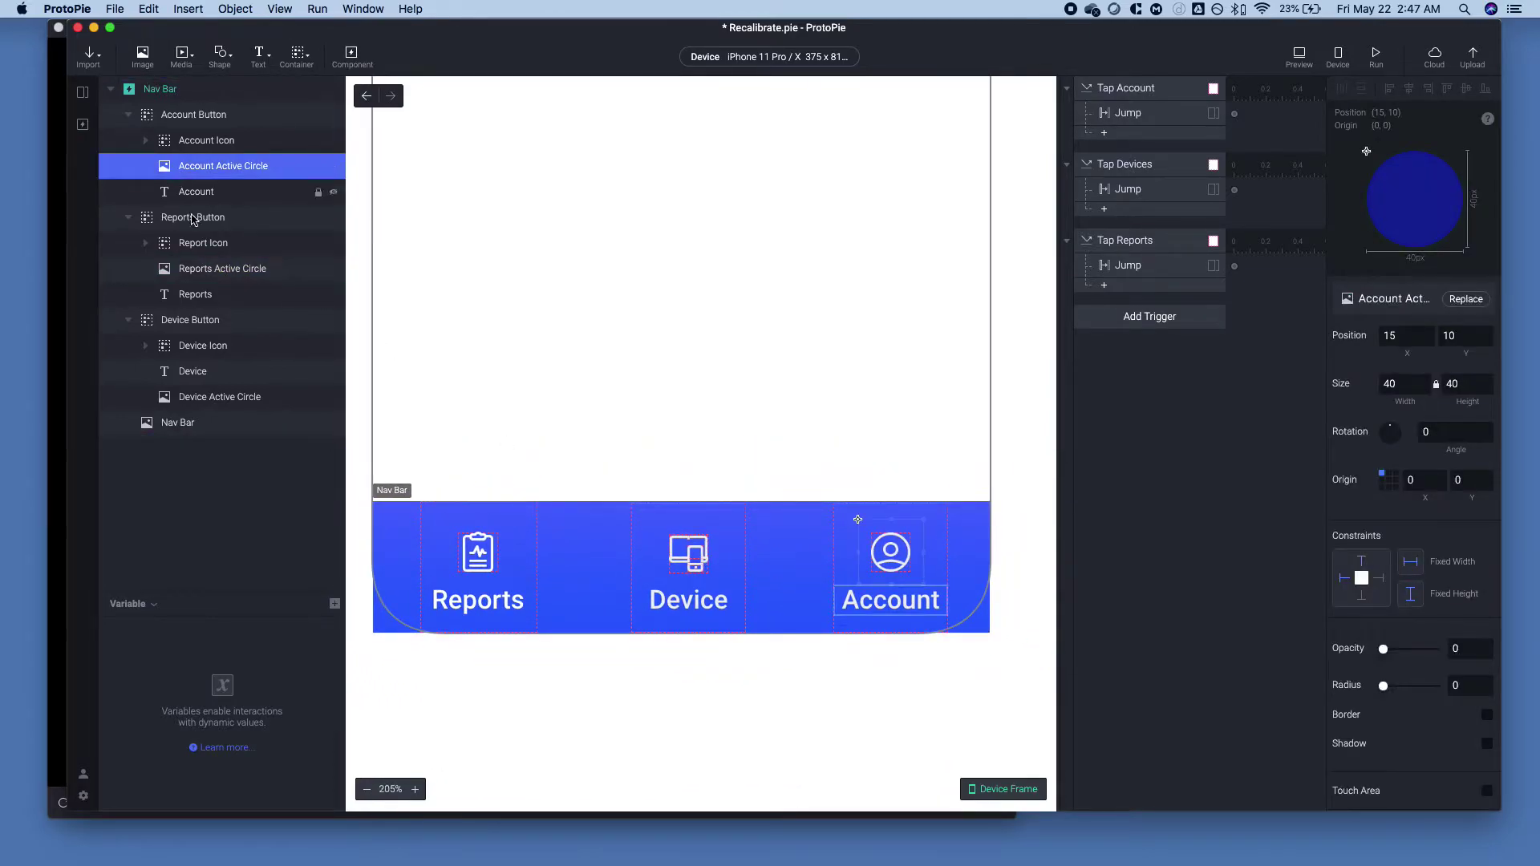
left_click(200, 270, "super")
left_click(208, 398, "super")
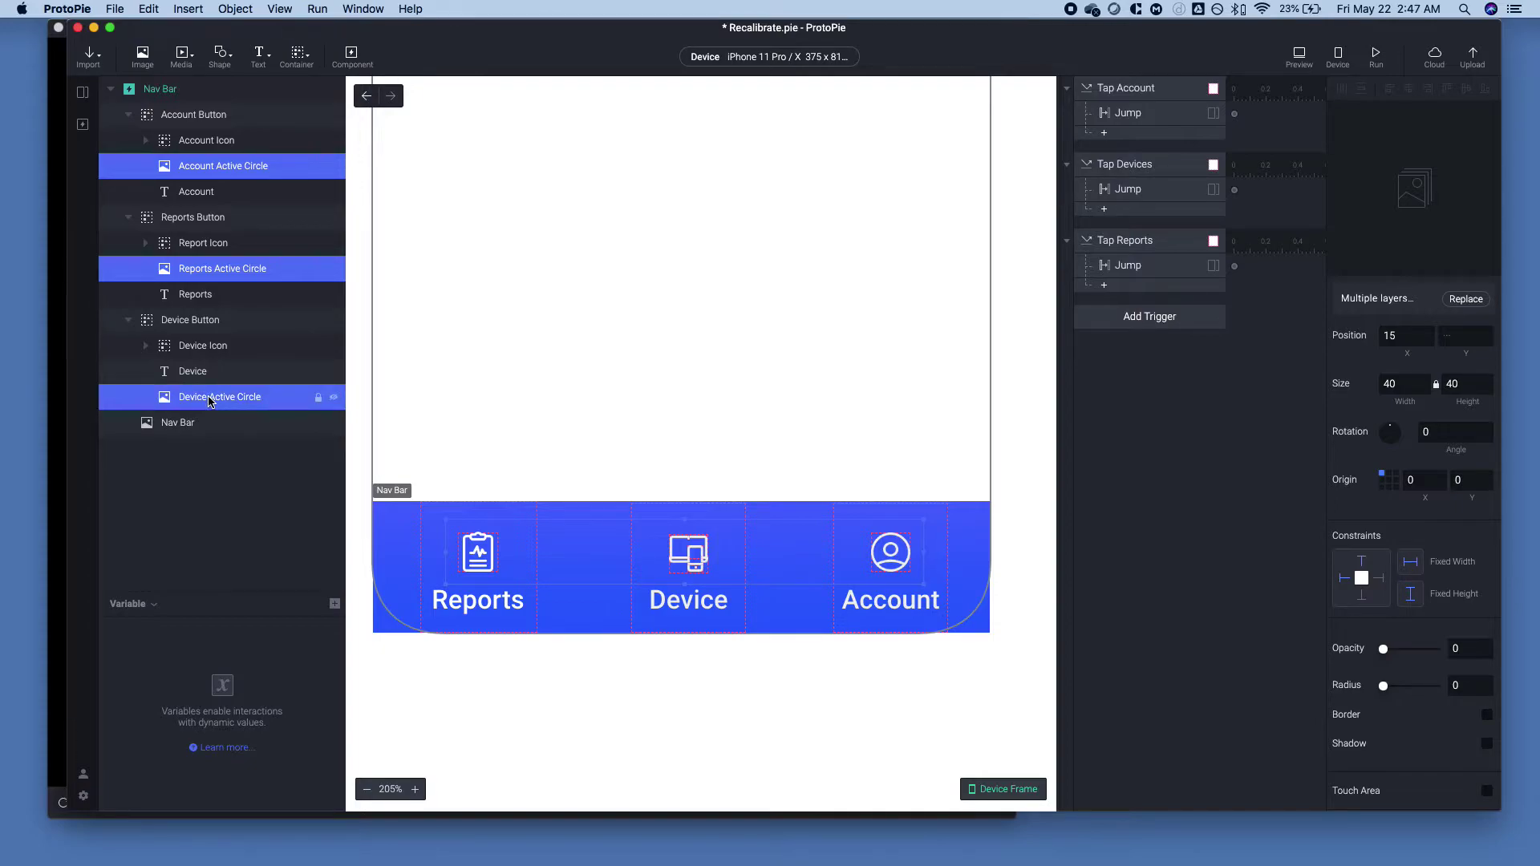
left_click(830, 464)
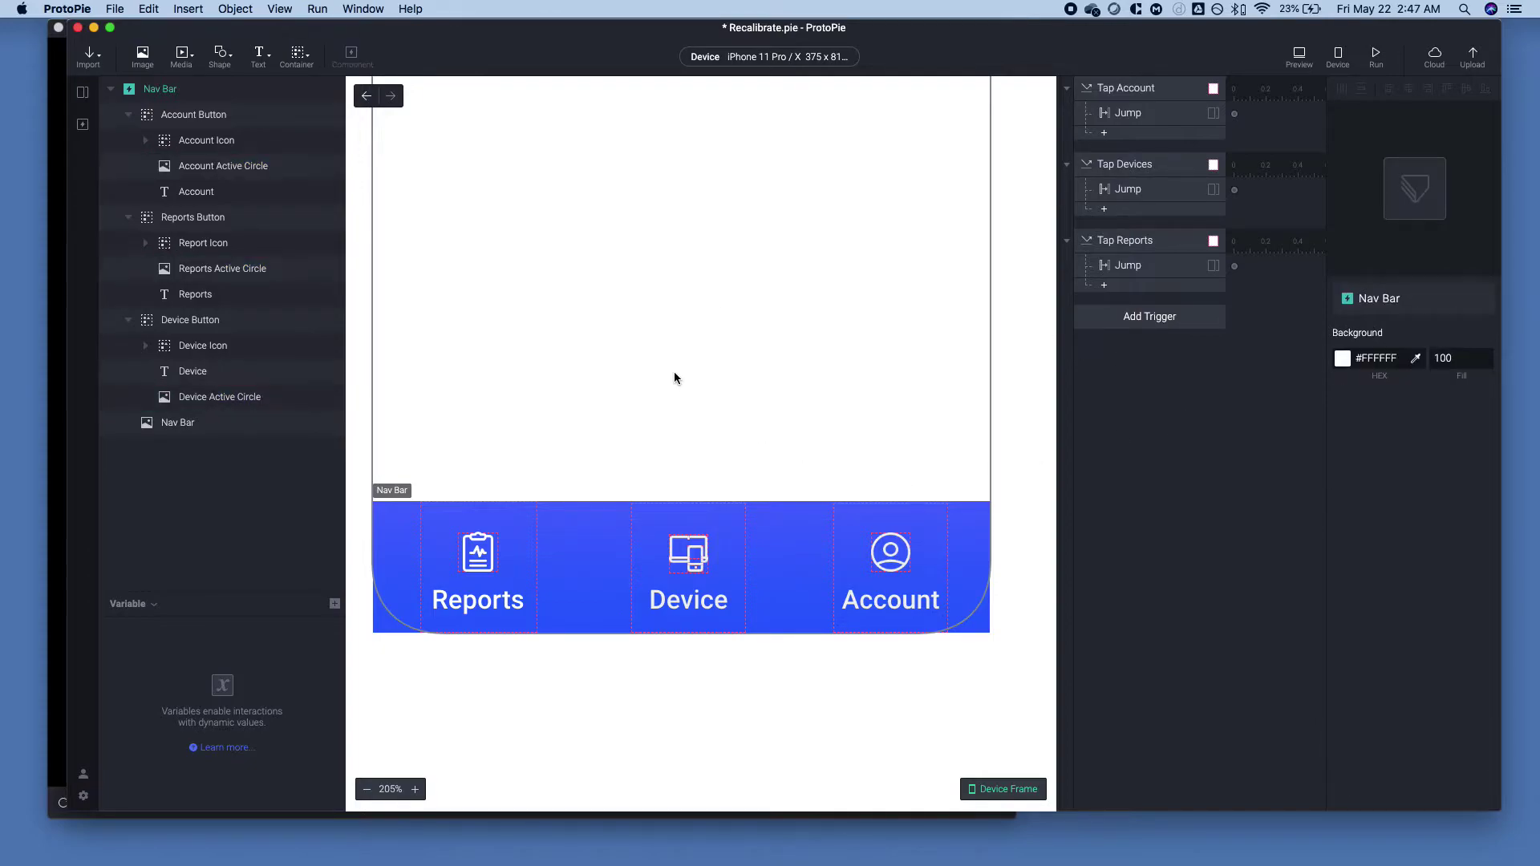
- Raise the Account active circle's opacity to 100, then return it to 0
left_click(185, 157)
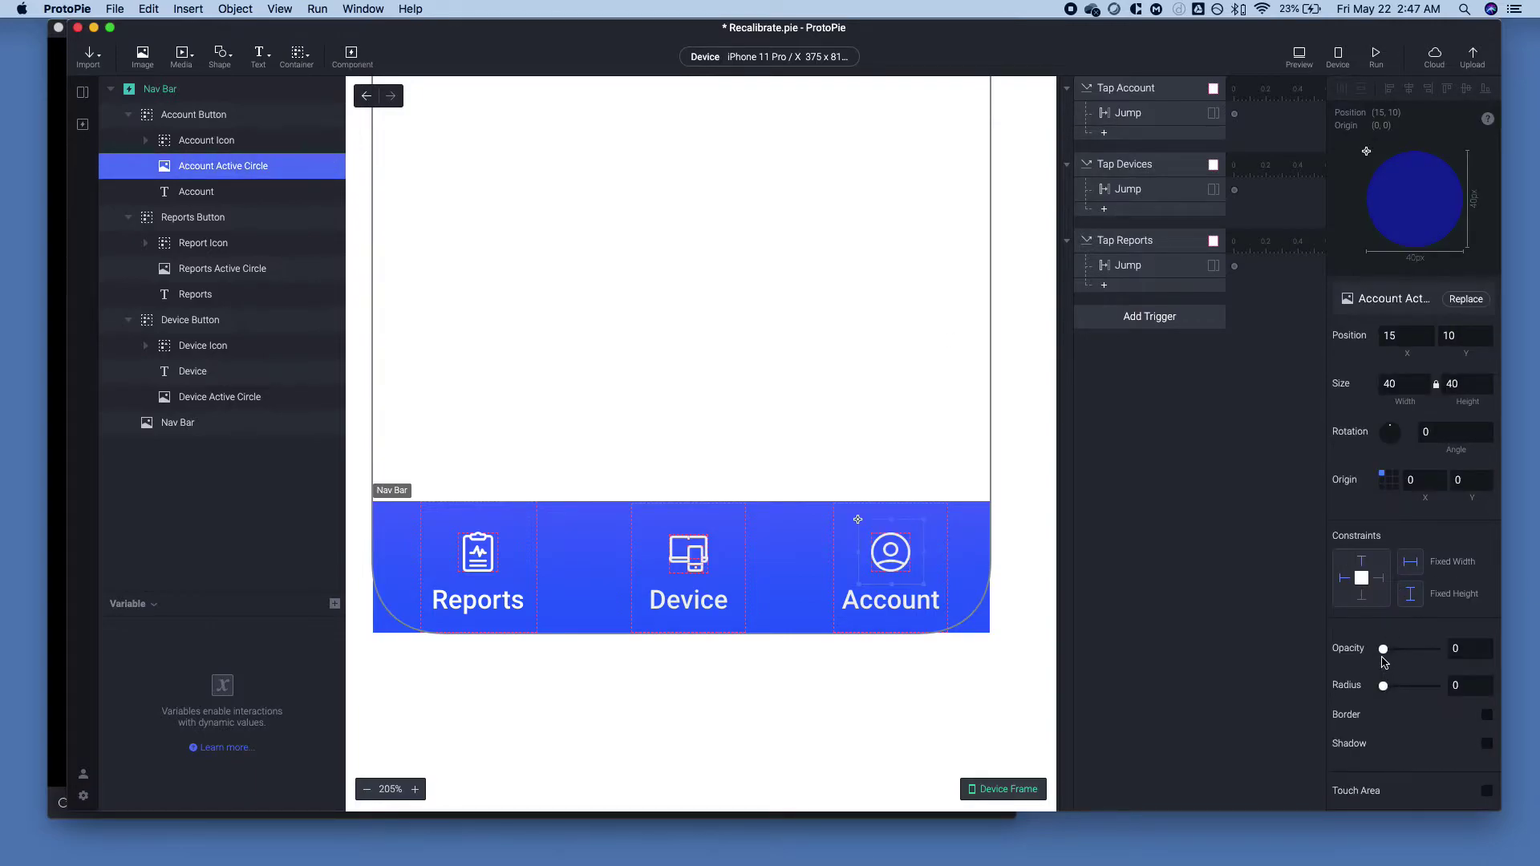
left_click_drag(1415, 649, 1478, 650)
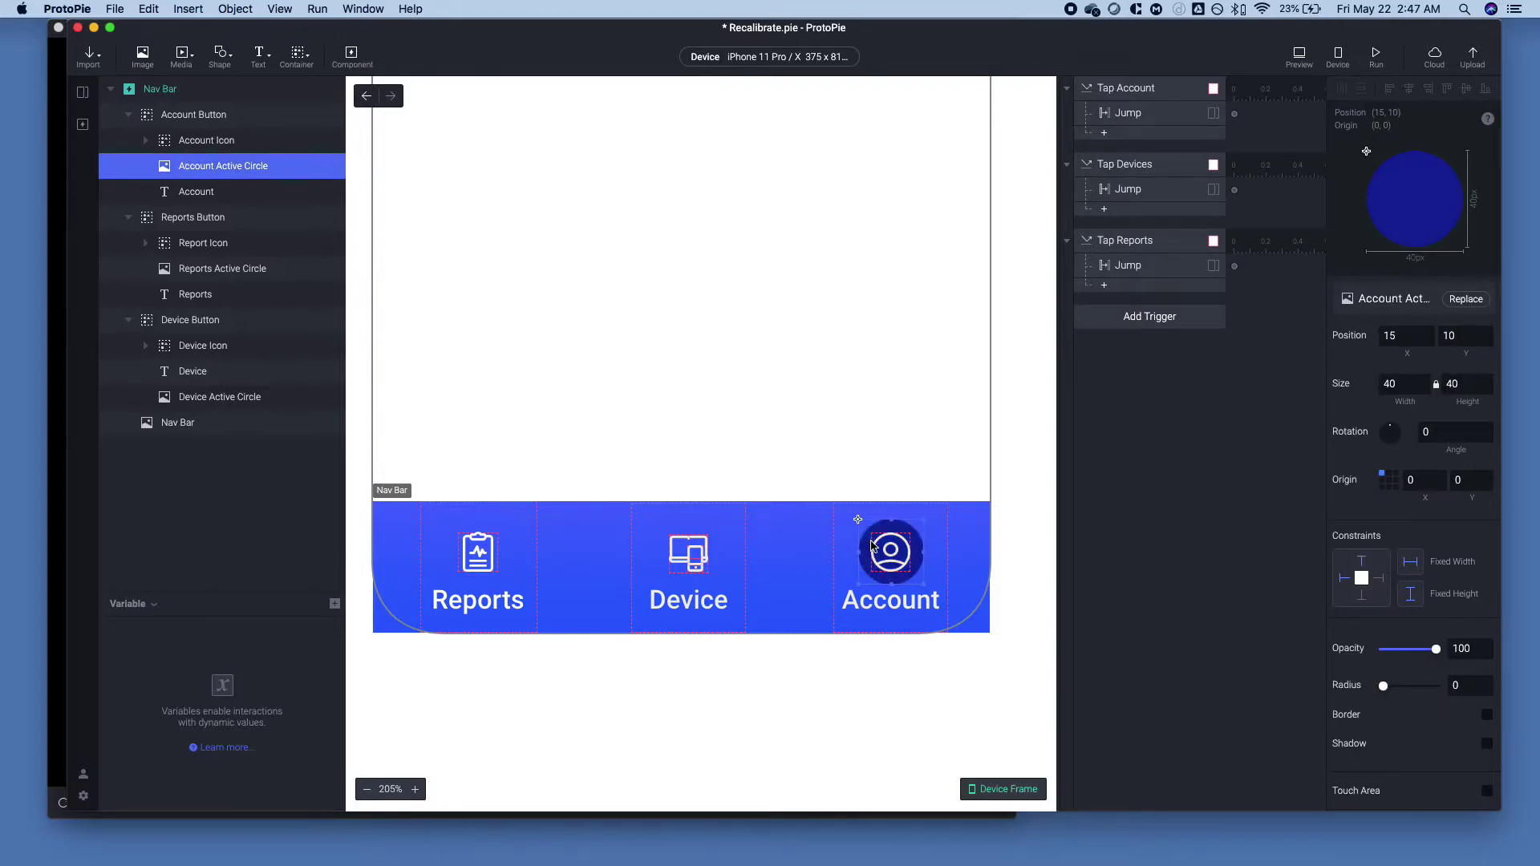
scroll(911, 450, "up", 5)
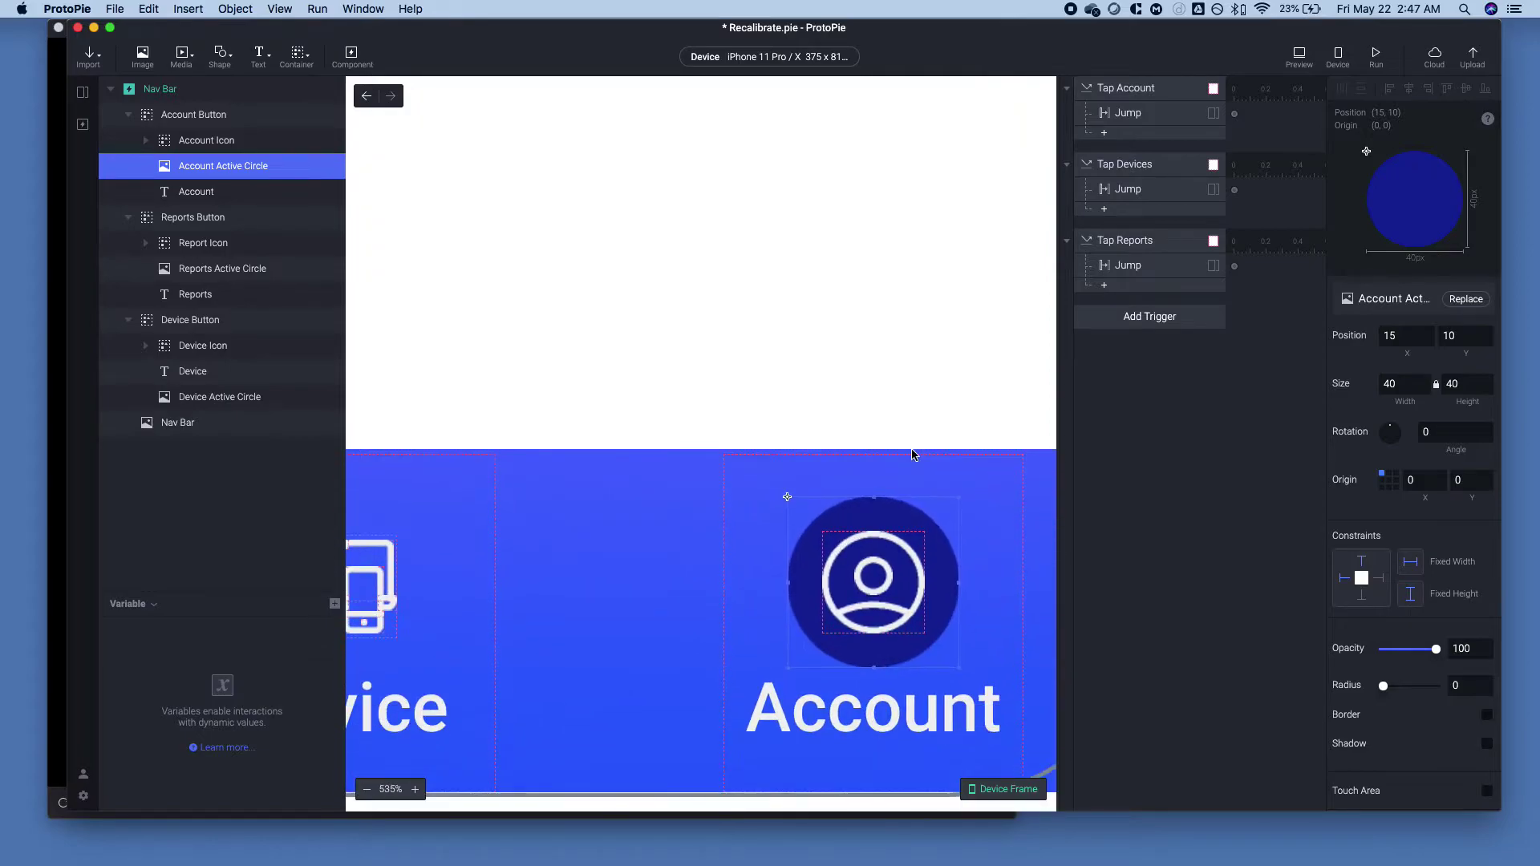
scroll(912, 455, "down", 2)
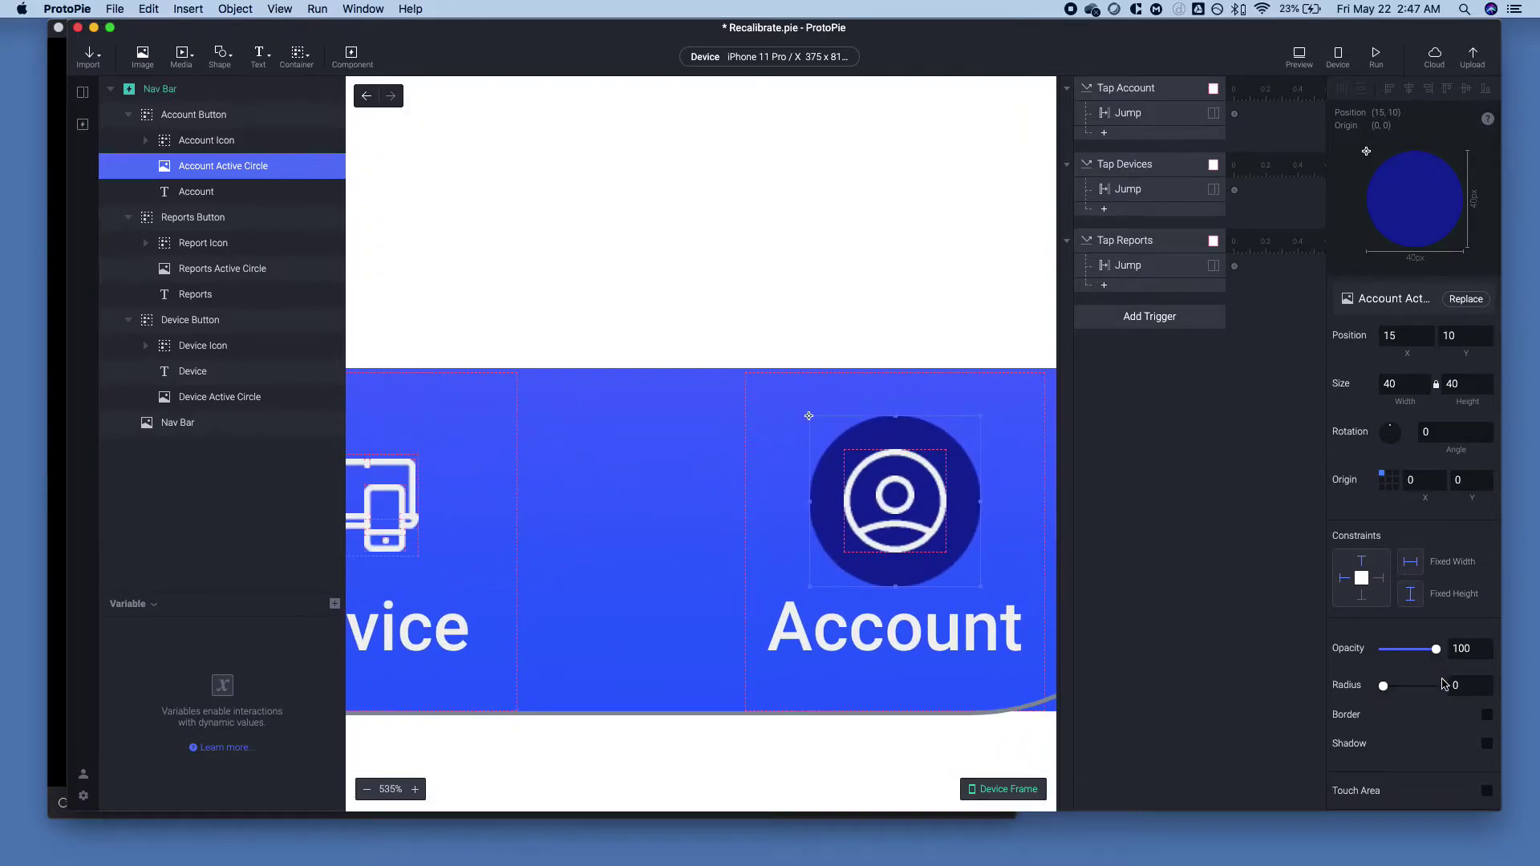
left_click_drag(1400, 652, 1203, 643)
left_click(506, 281)
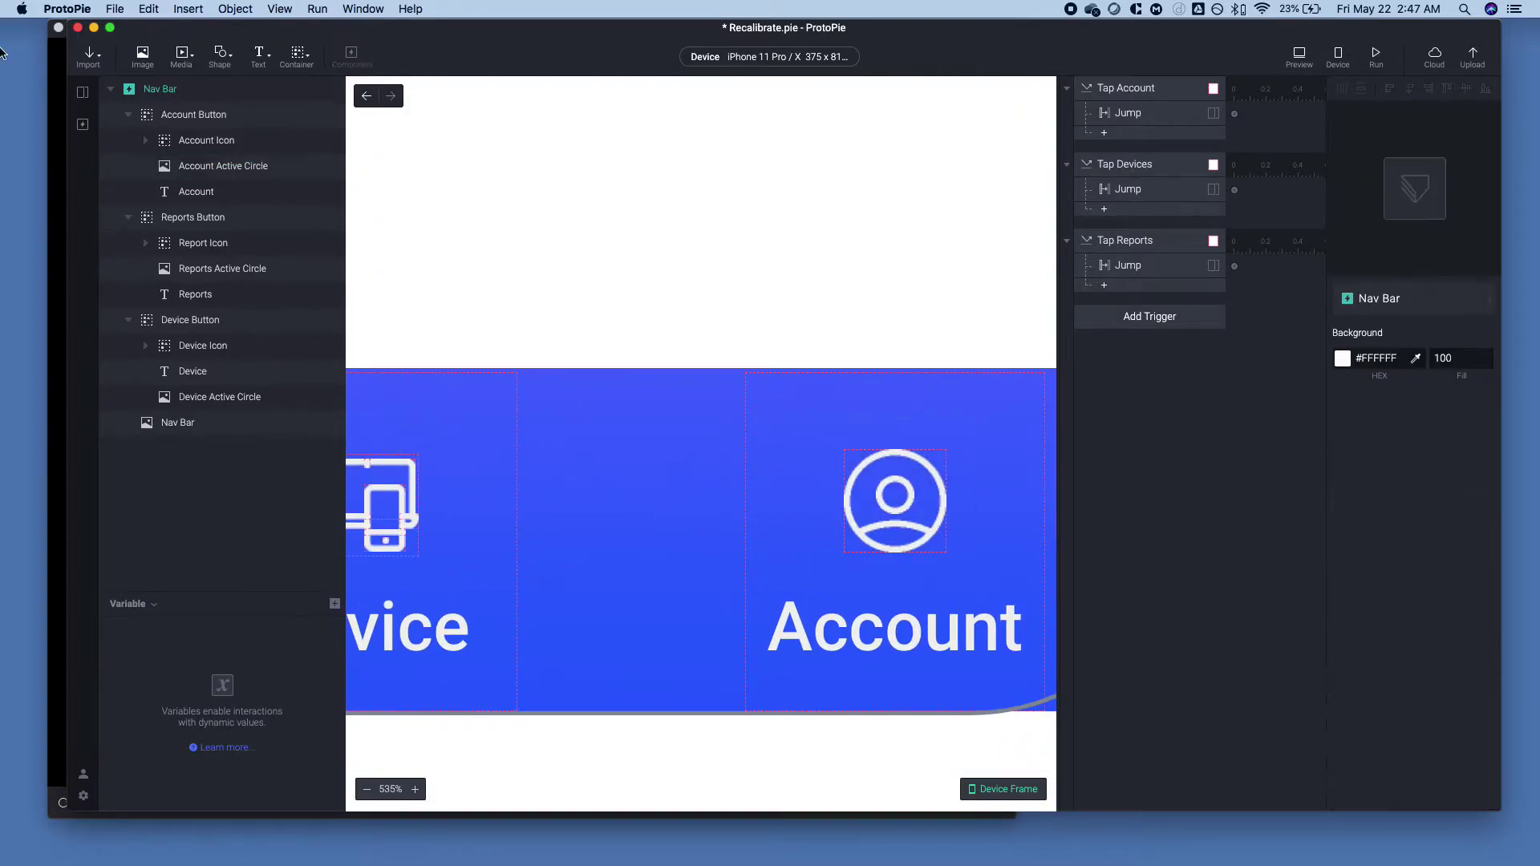
left_click(82, 92)
- Switch to the Home scene and zoom around its nav bar showing Reports active
scroll(200, 480, "down", 1)
scroll(200, 480, "down", 4)
scroll(199, 465, "up", 5)
left_click(118, 309)
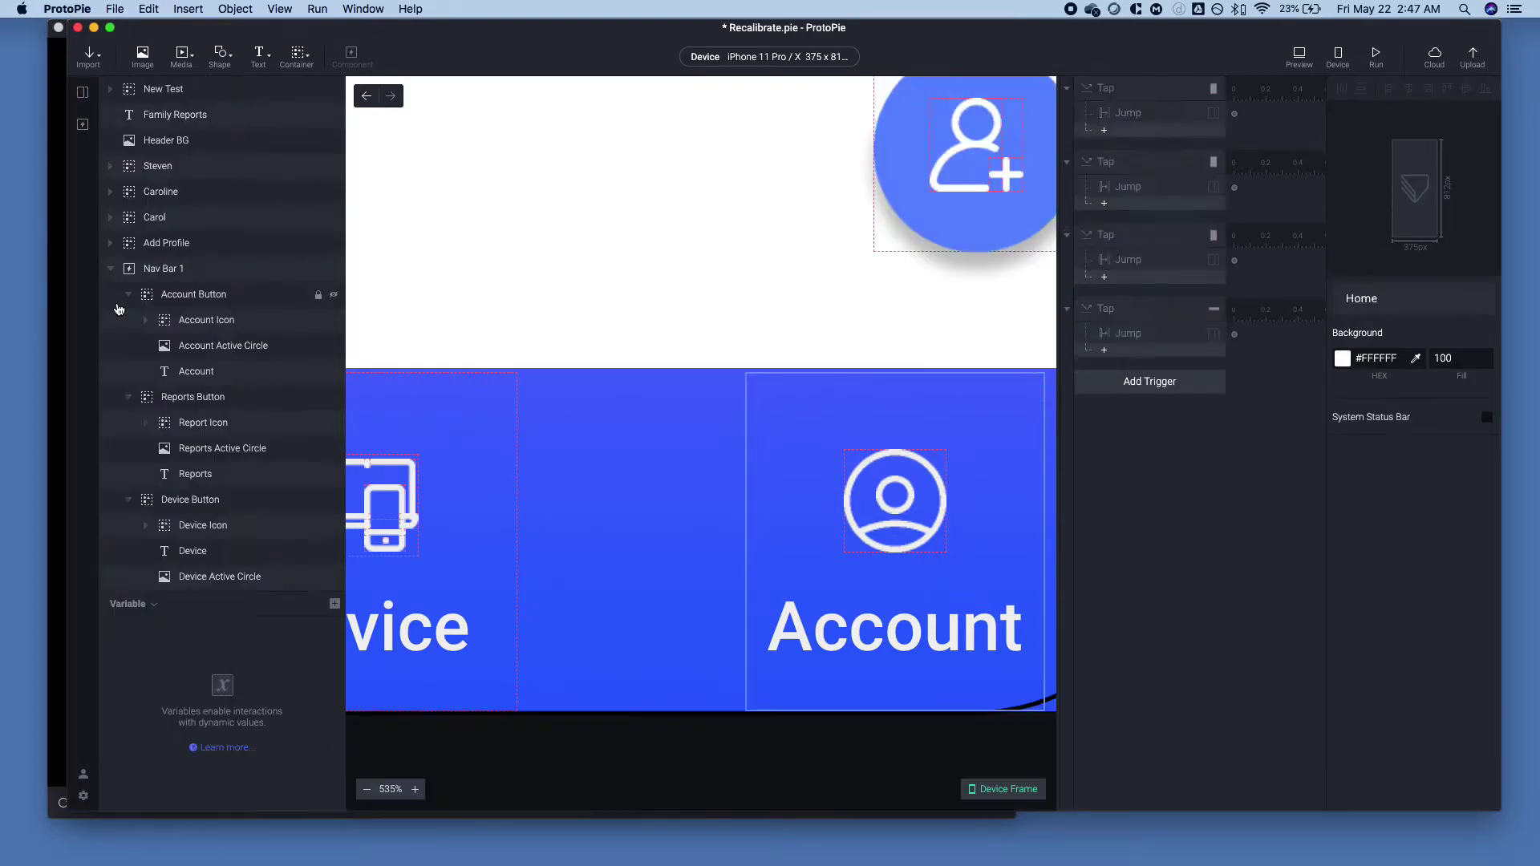
scroll(578, 299, "left", 10)
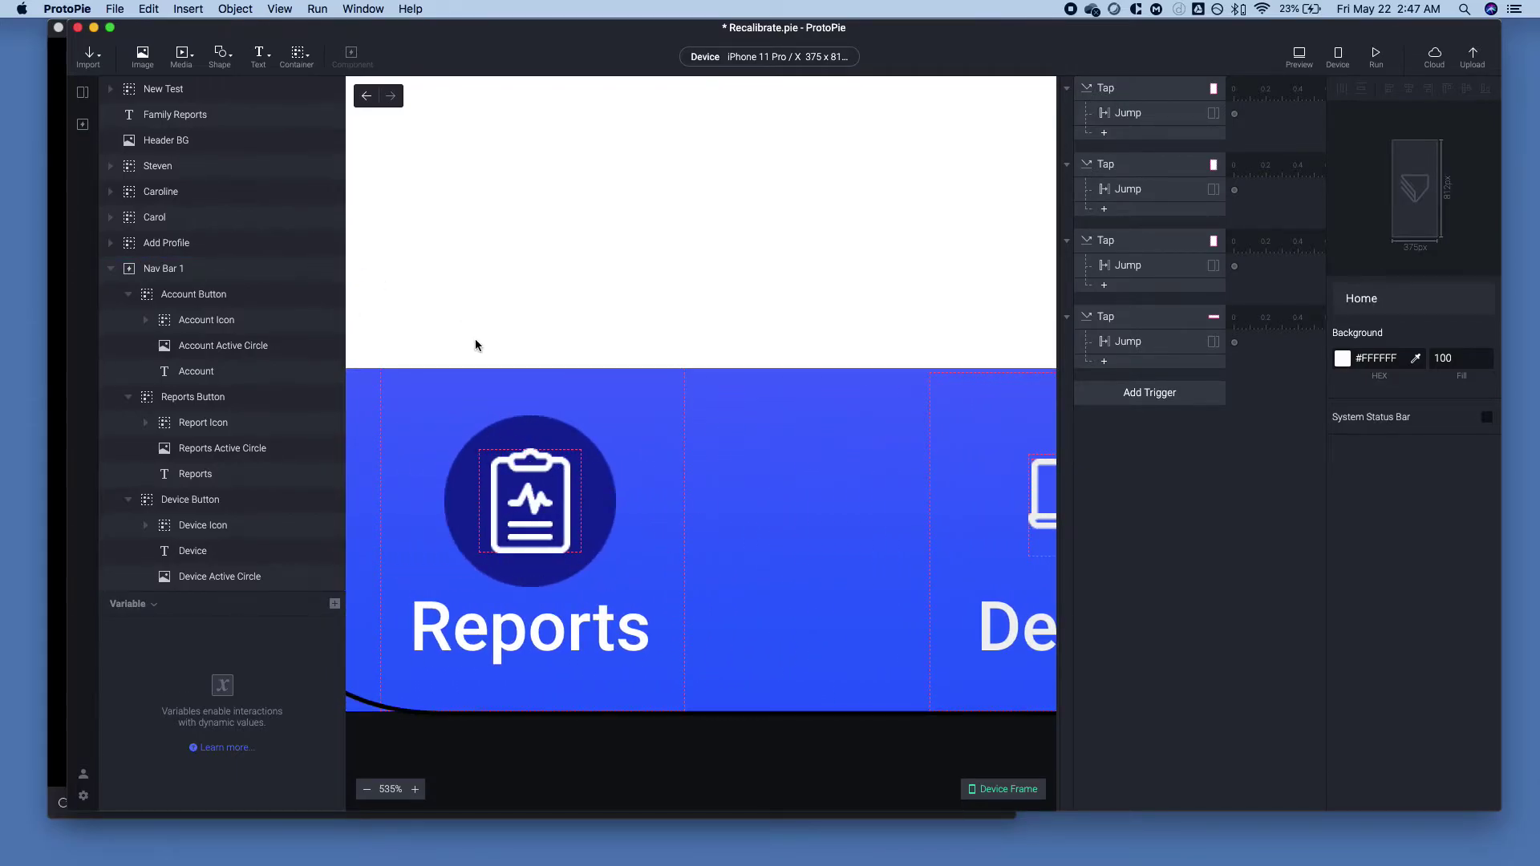
scroll(481, 385, "down", 5)
scroll(493, 437, "down", 5)
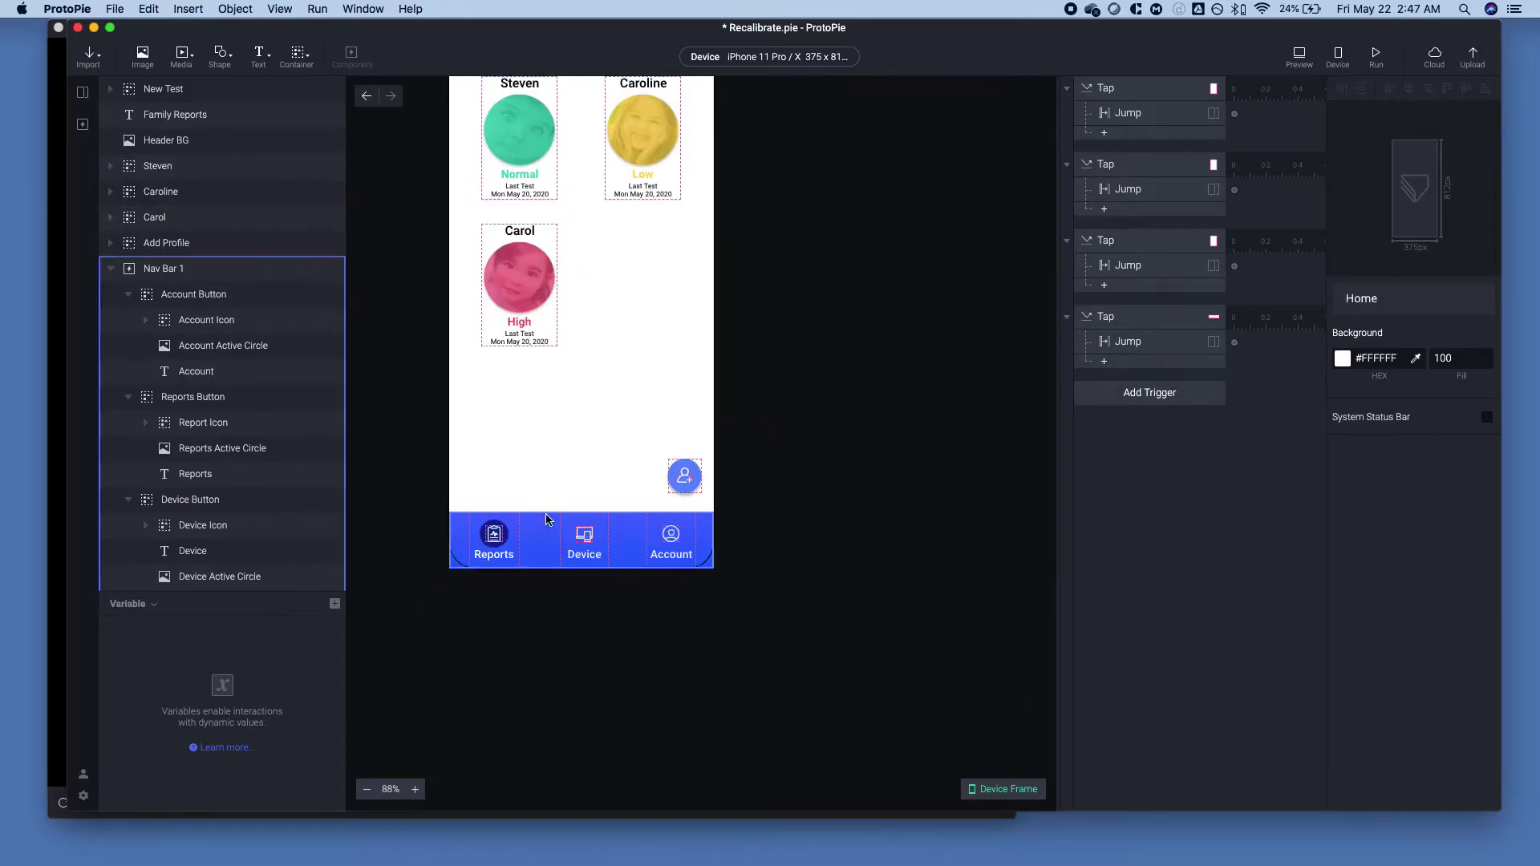
scroll(543, 512, "up", 6)
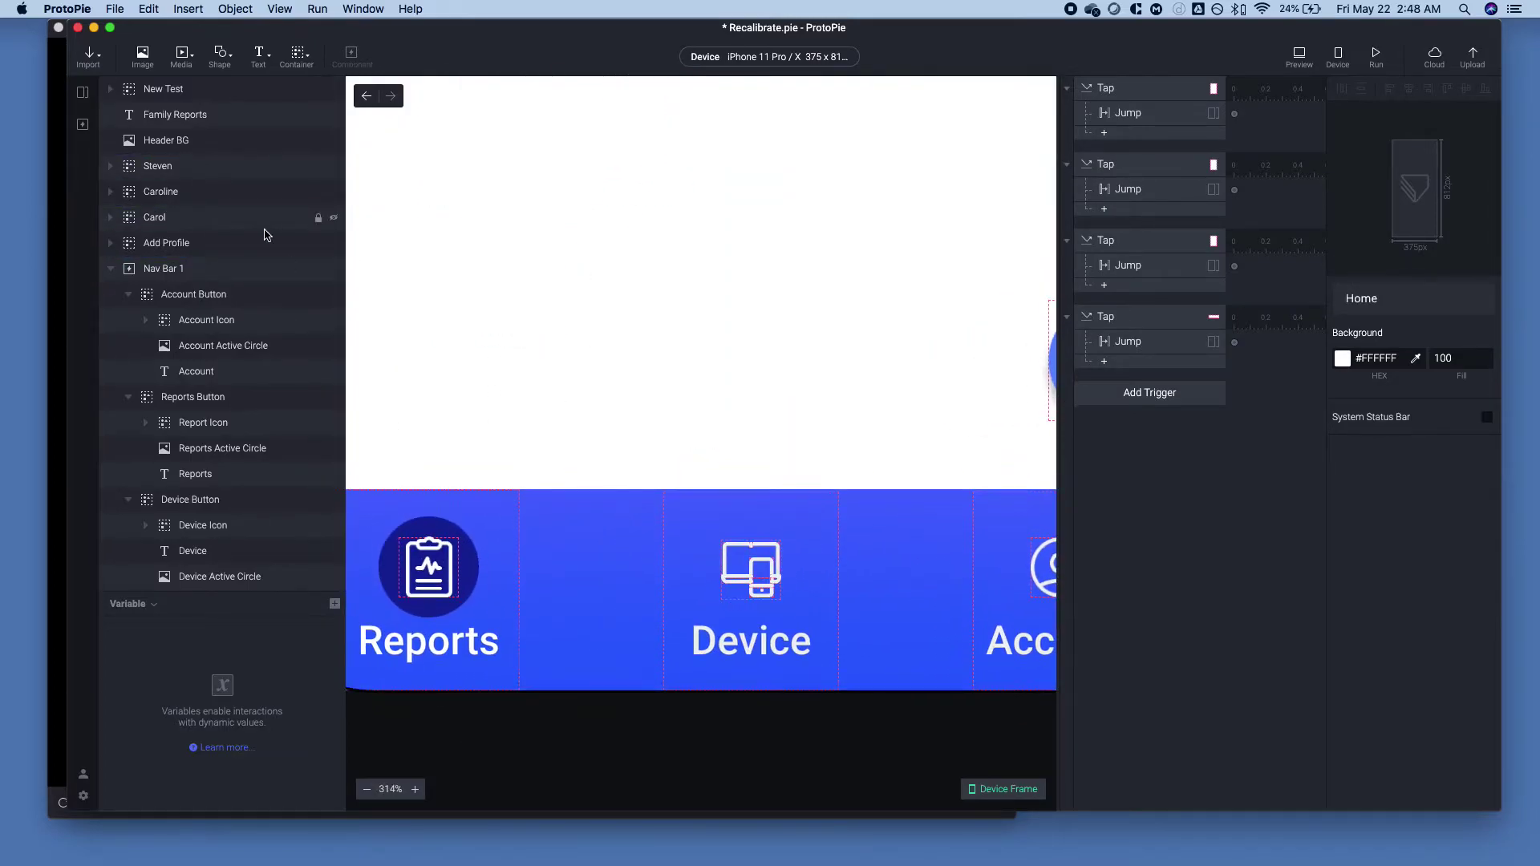
left_click(83, 91)
scroll(132, 373, "down", 3)
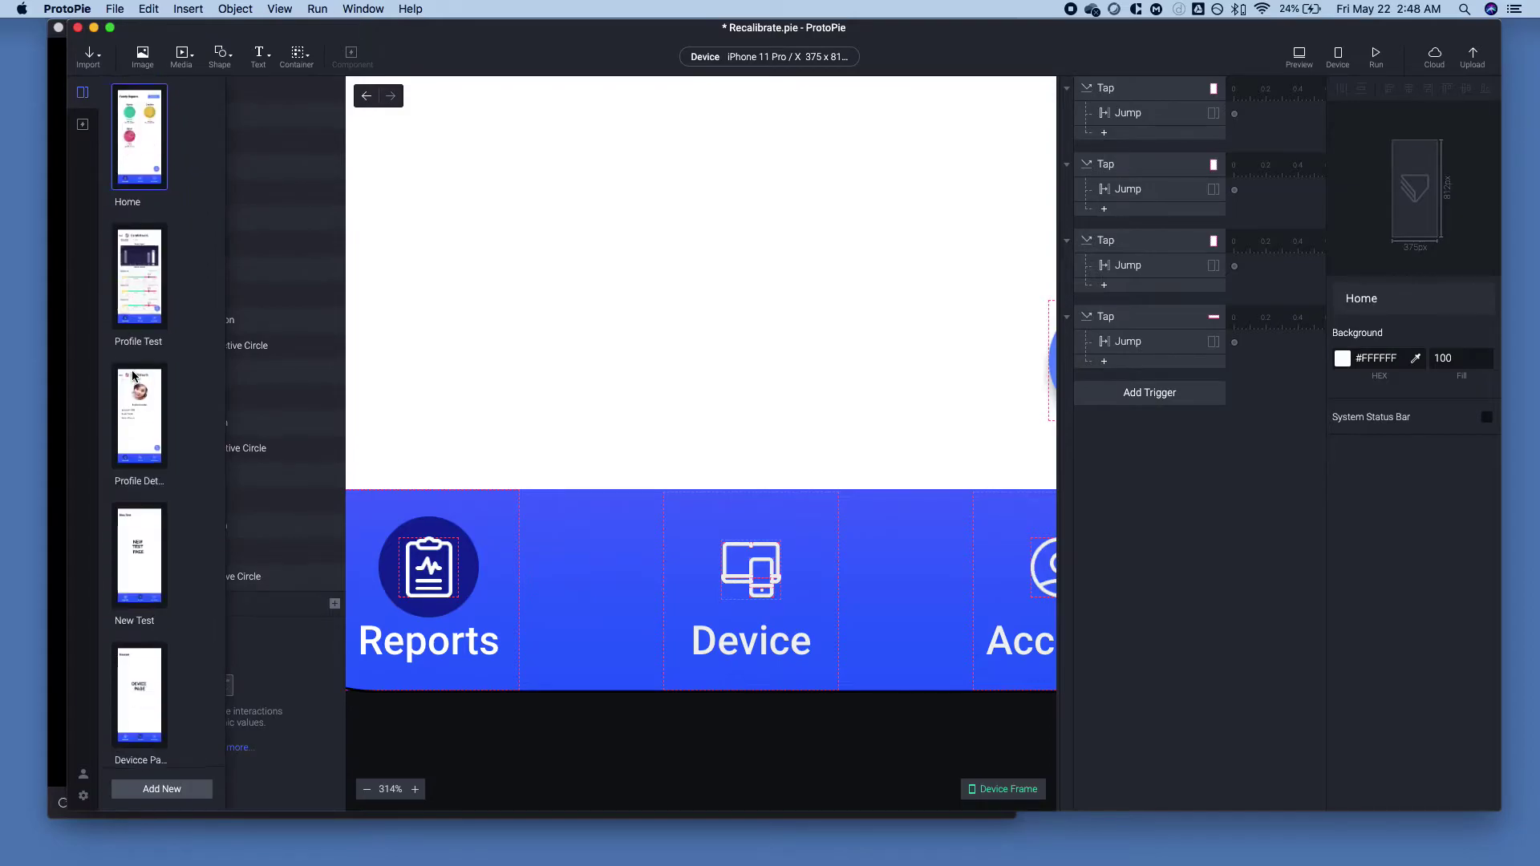
- Open the New Test scene and zoom out to view its Device-active nav bar
left_click(152, 541)
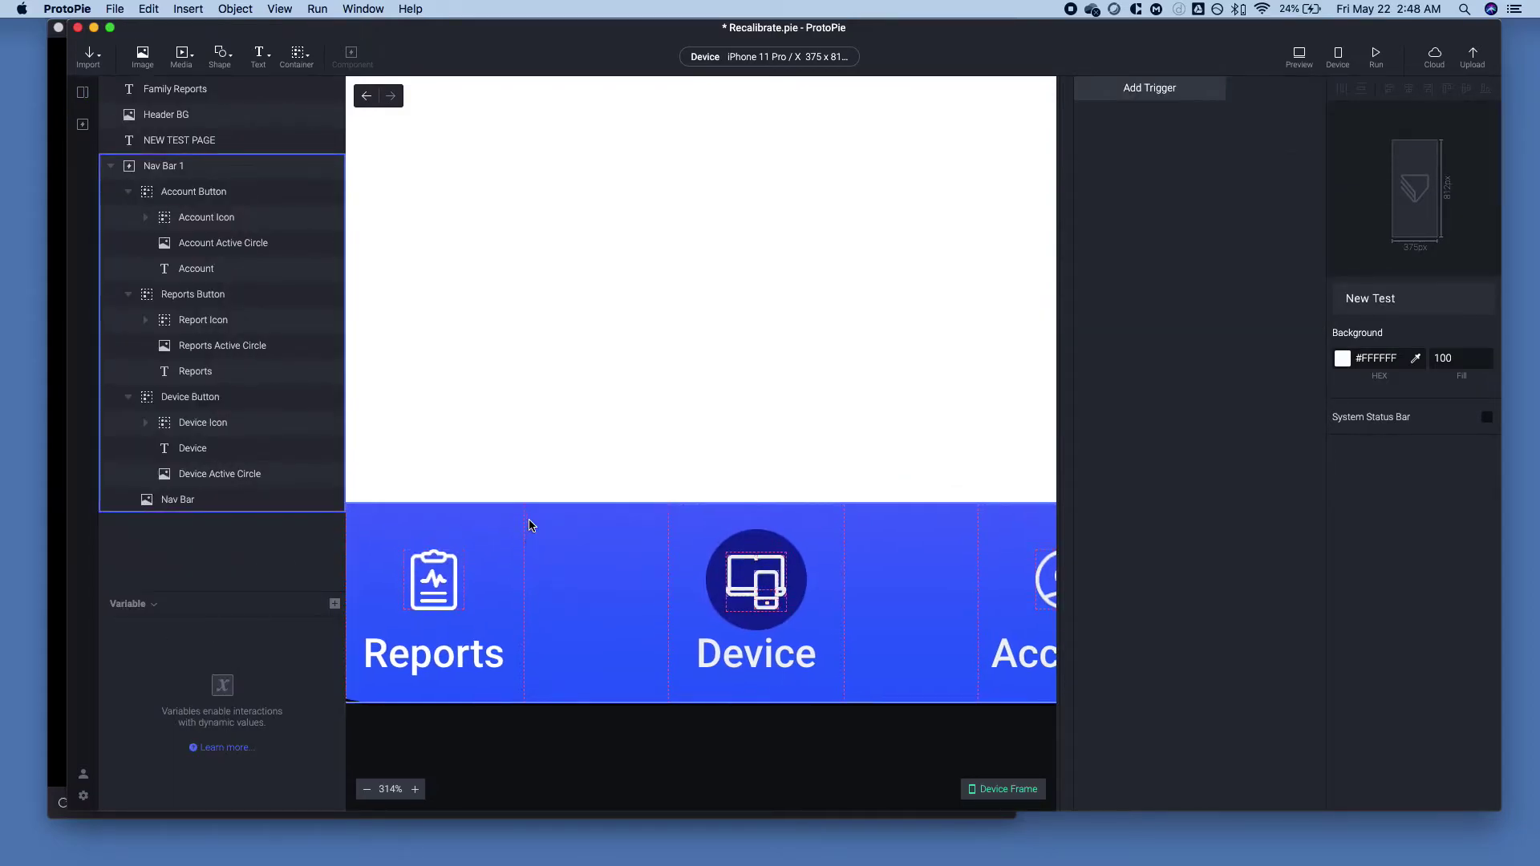
scroll(807, 537, "down", 5)
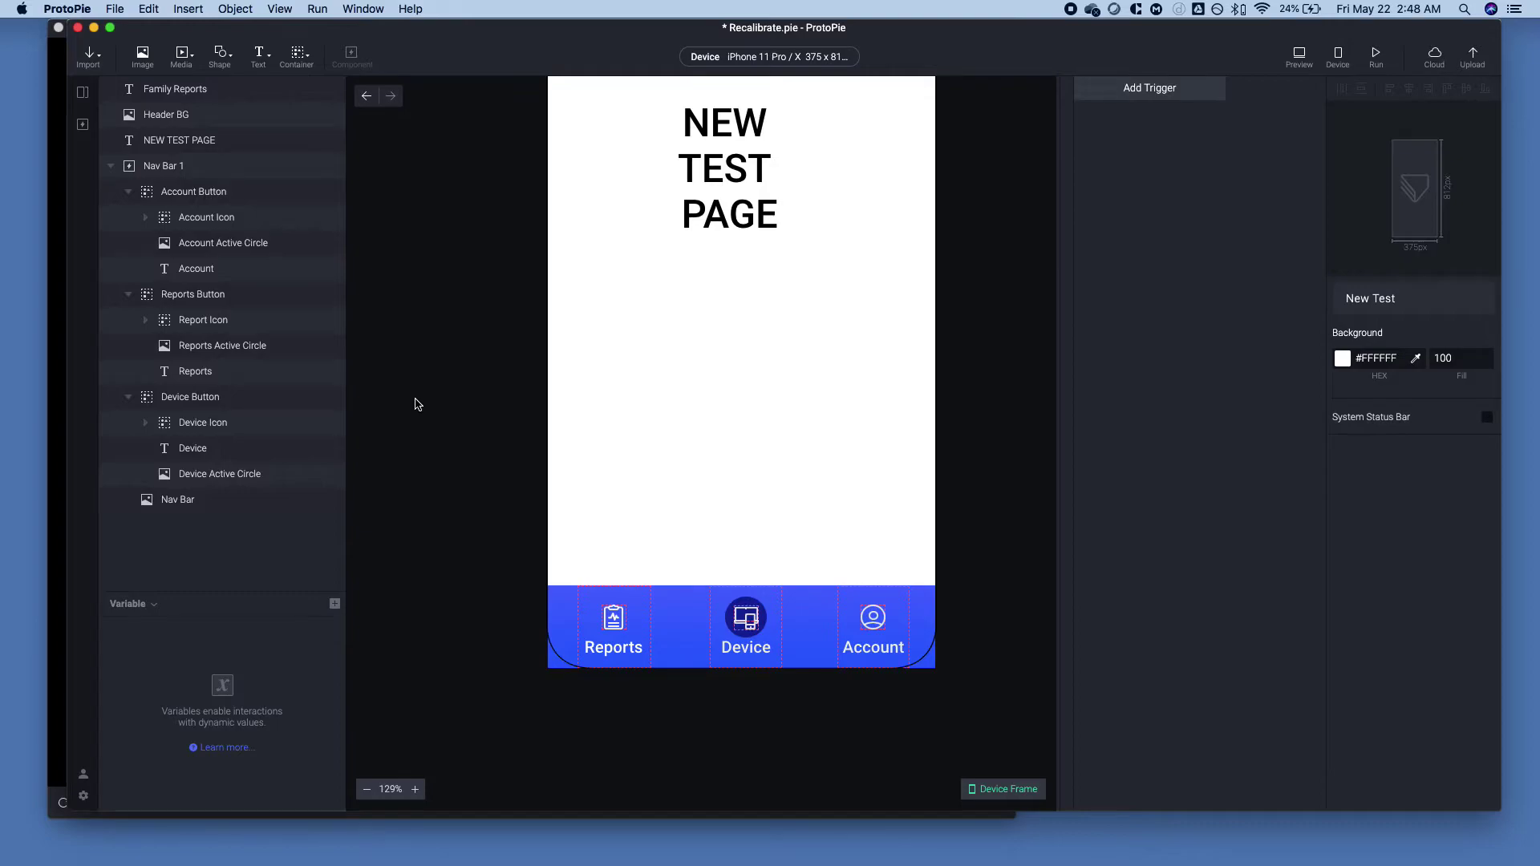
- Check the Device active circle, then add Number variable variable1 (value 0) in the Nav Bar master
left_click(203, 484)
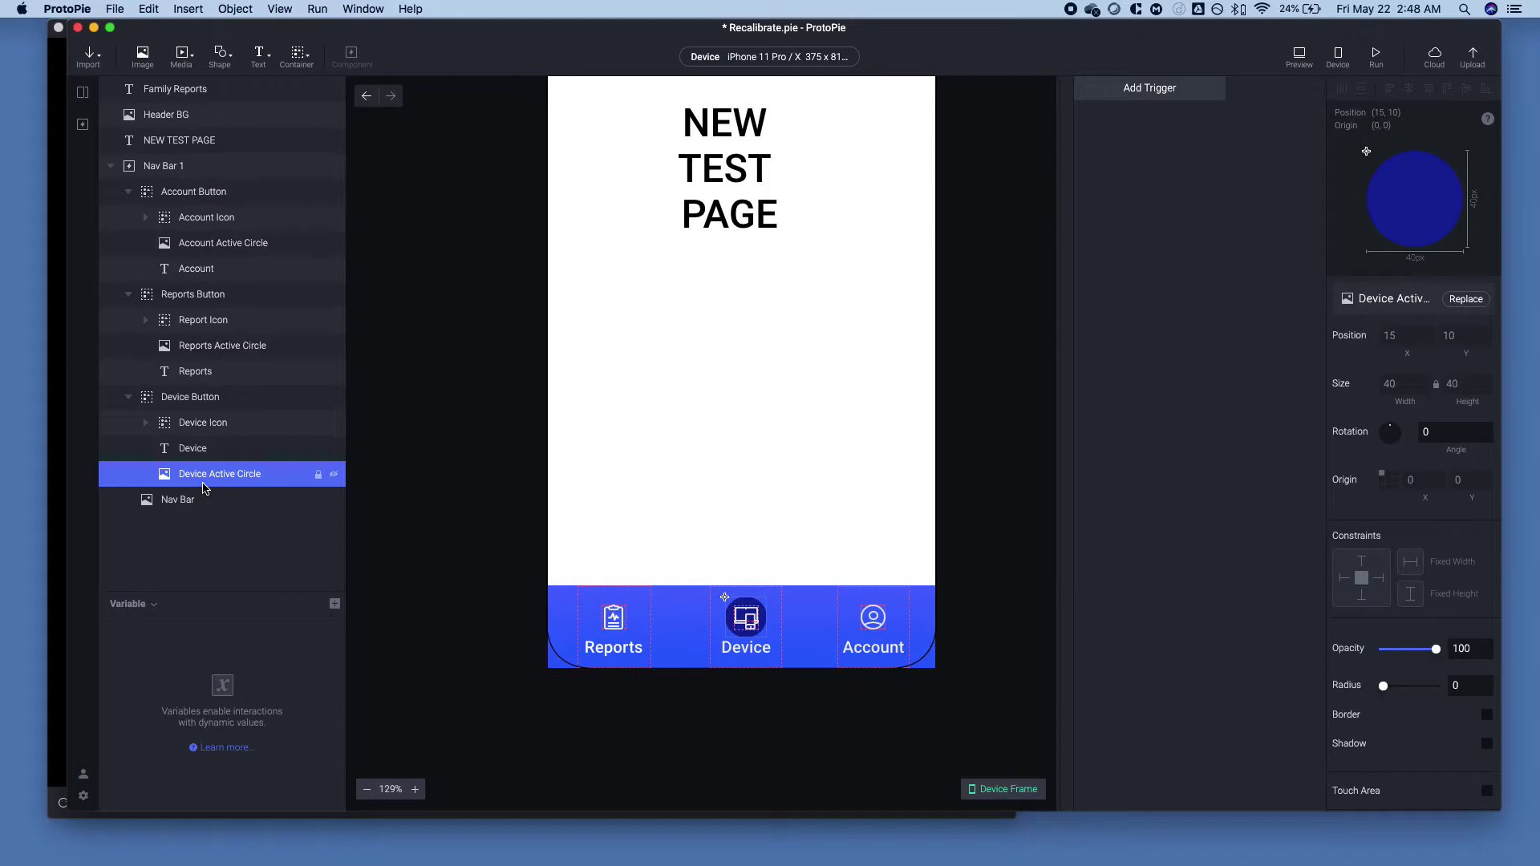
right_click(170, 175)
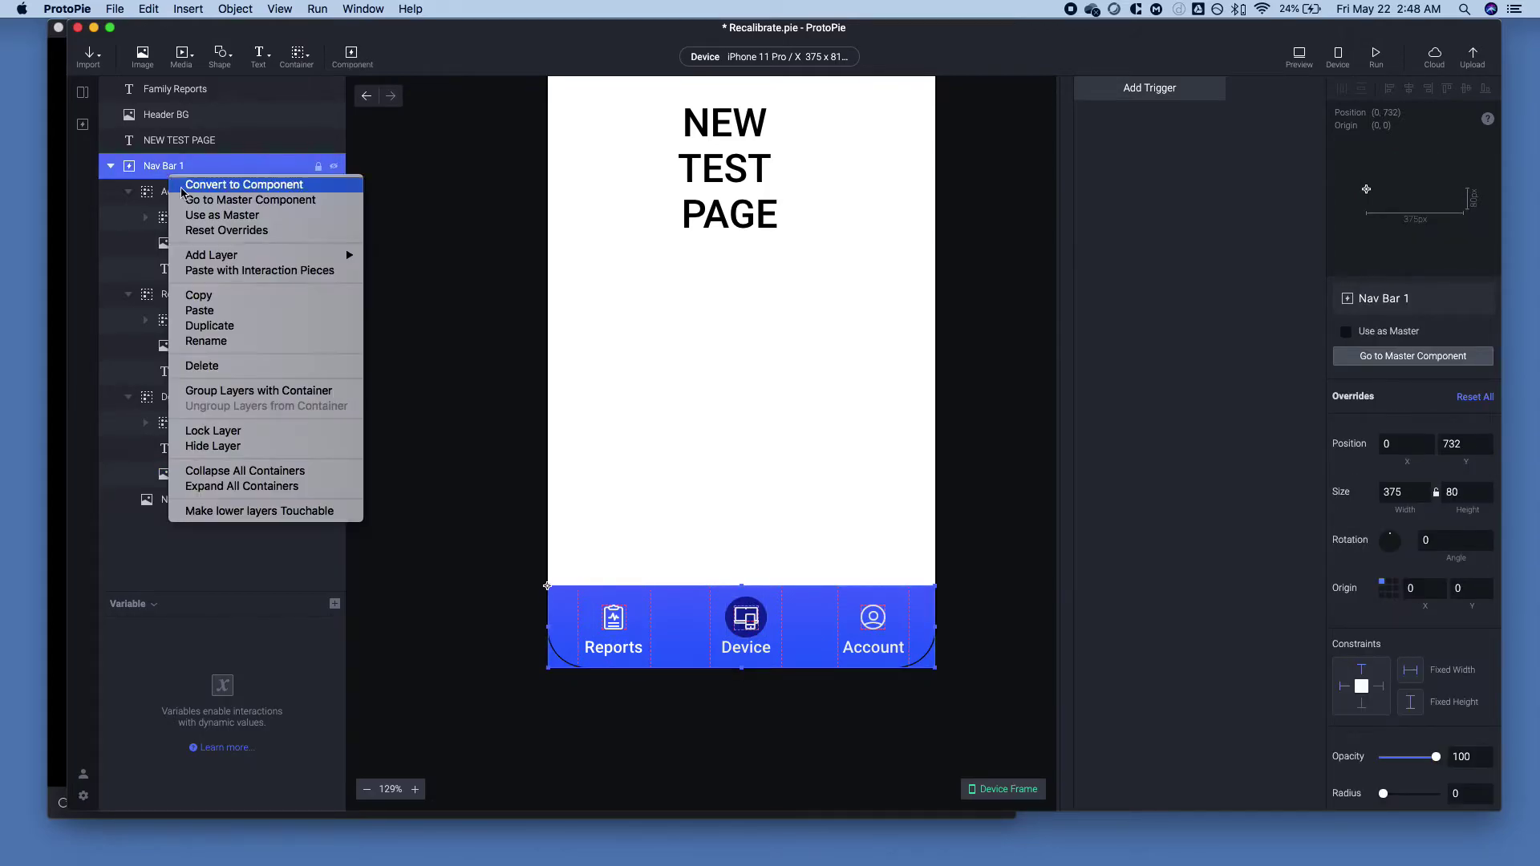
left_click(192, 200)
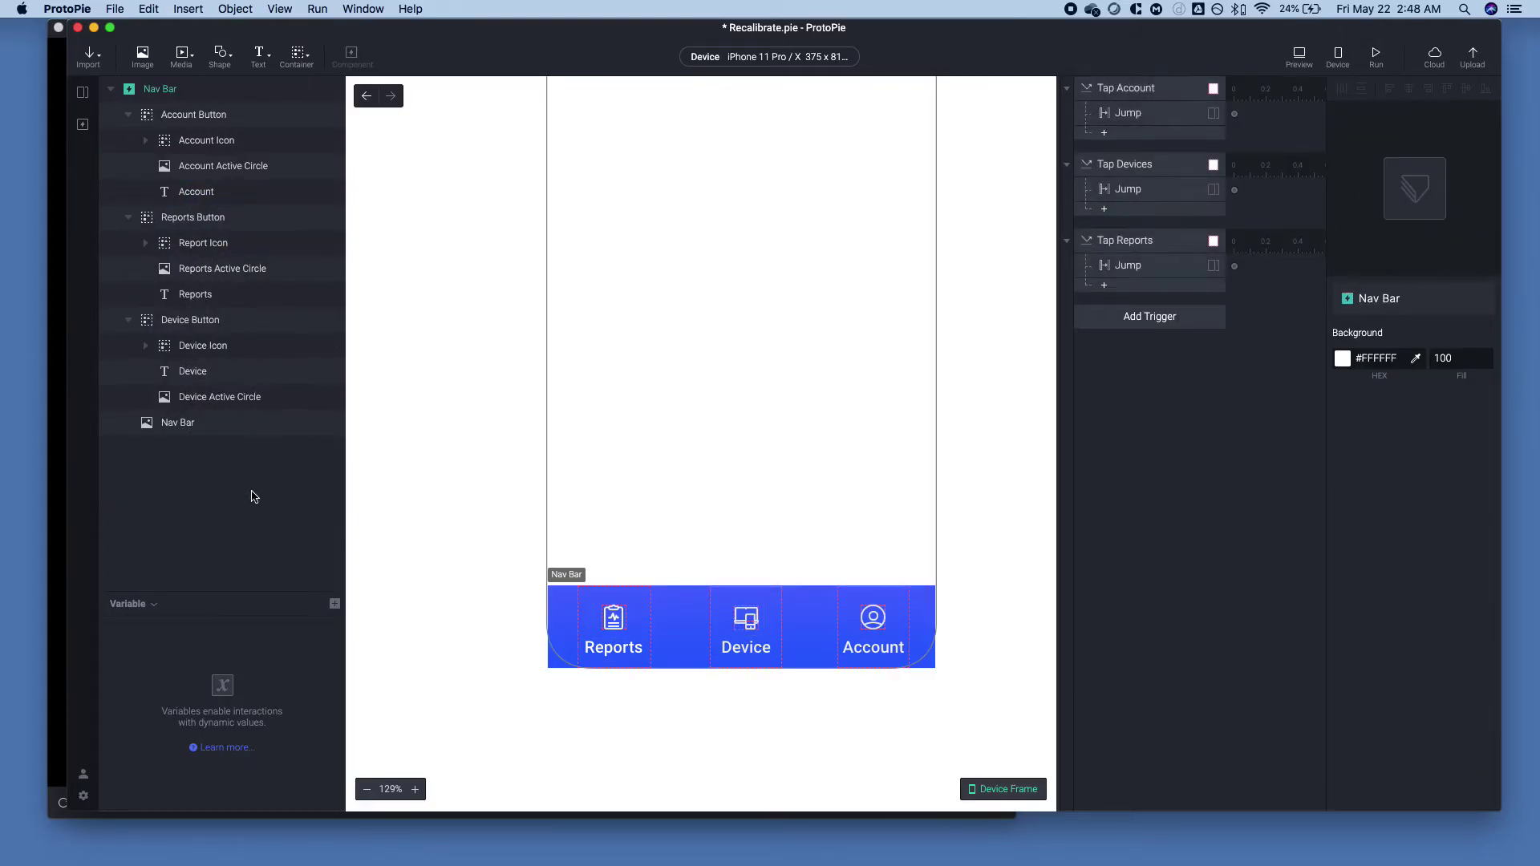
left_click(334, 606)
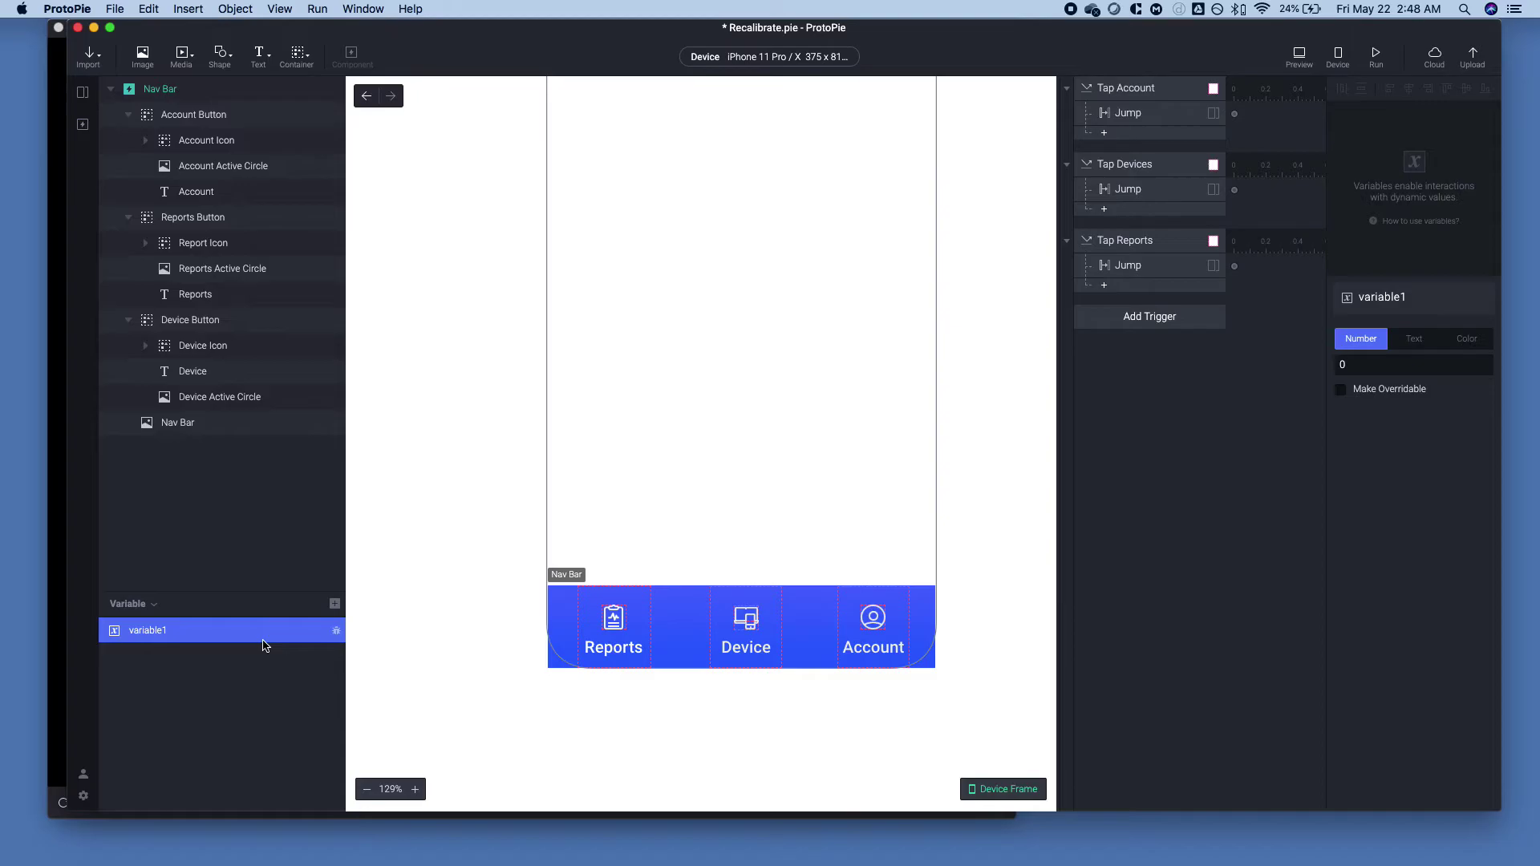
- Switch to the Home scene and select its Nav Bar 1 component
left_click(82, 92)
left_click(135, 170)
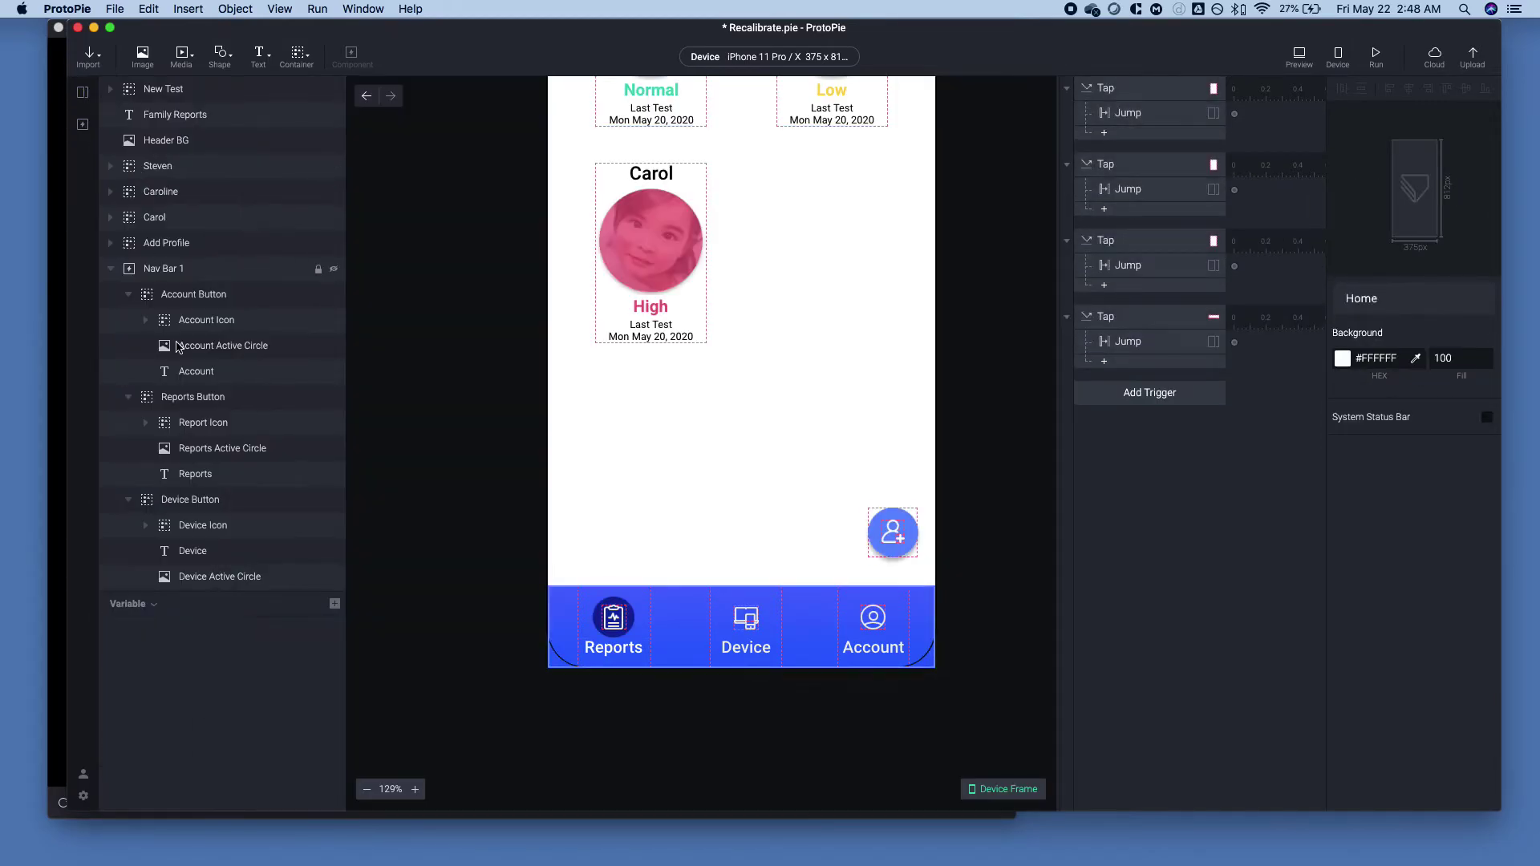
left_click(666, 599)
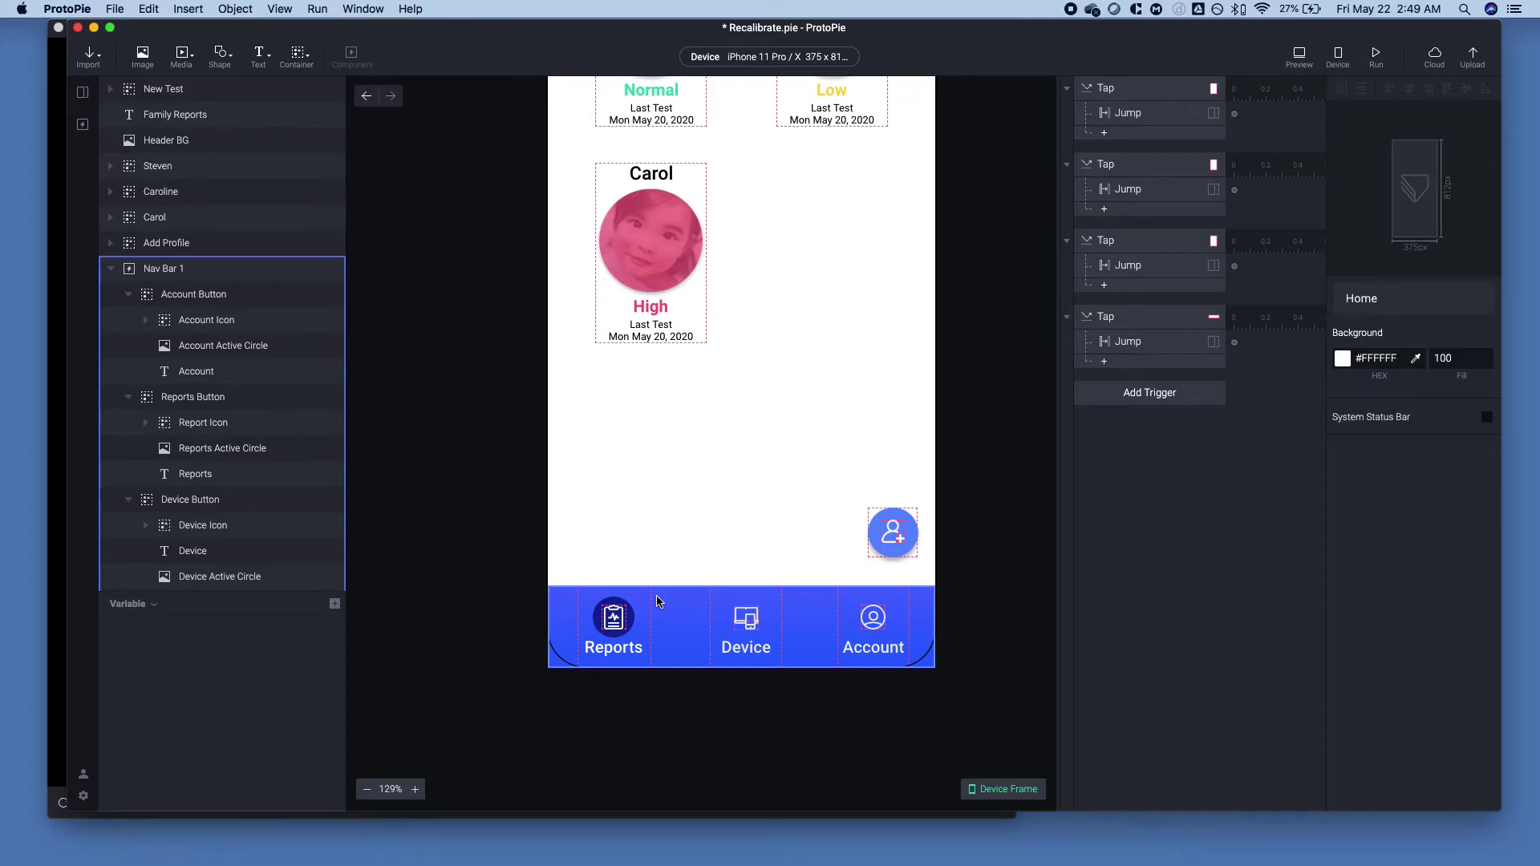
left_click(255, 370)
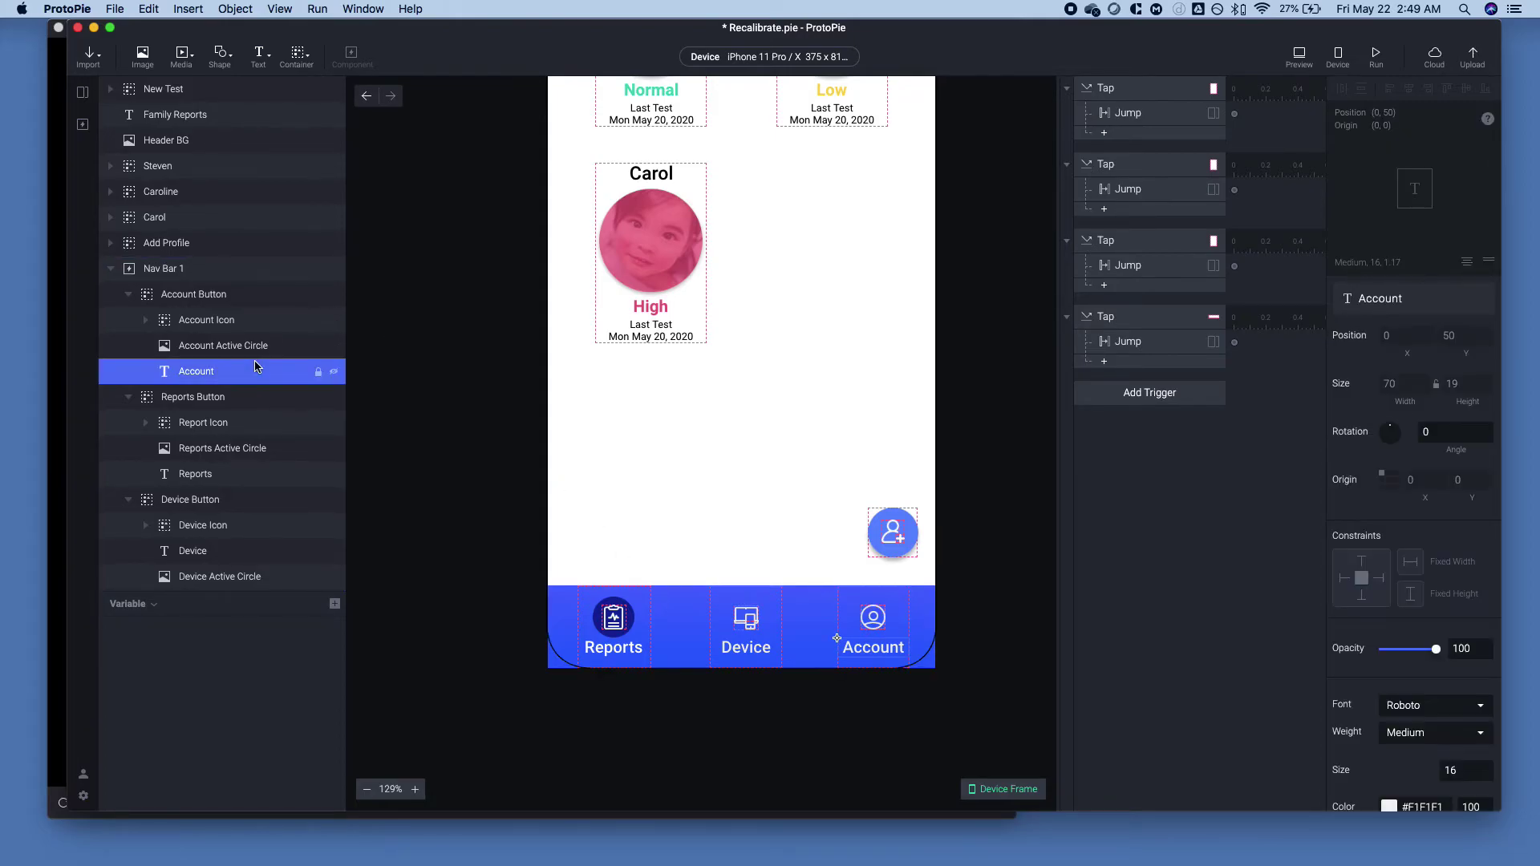
left_click(239, 350)
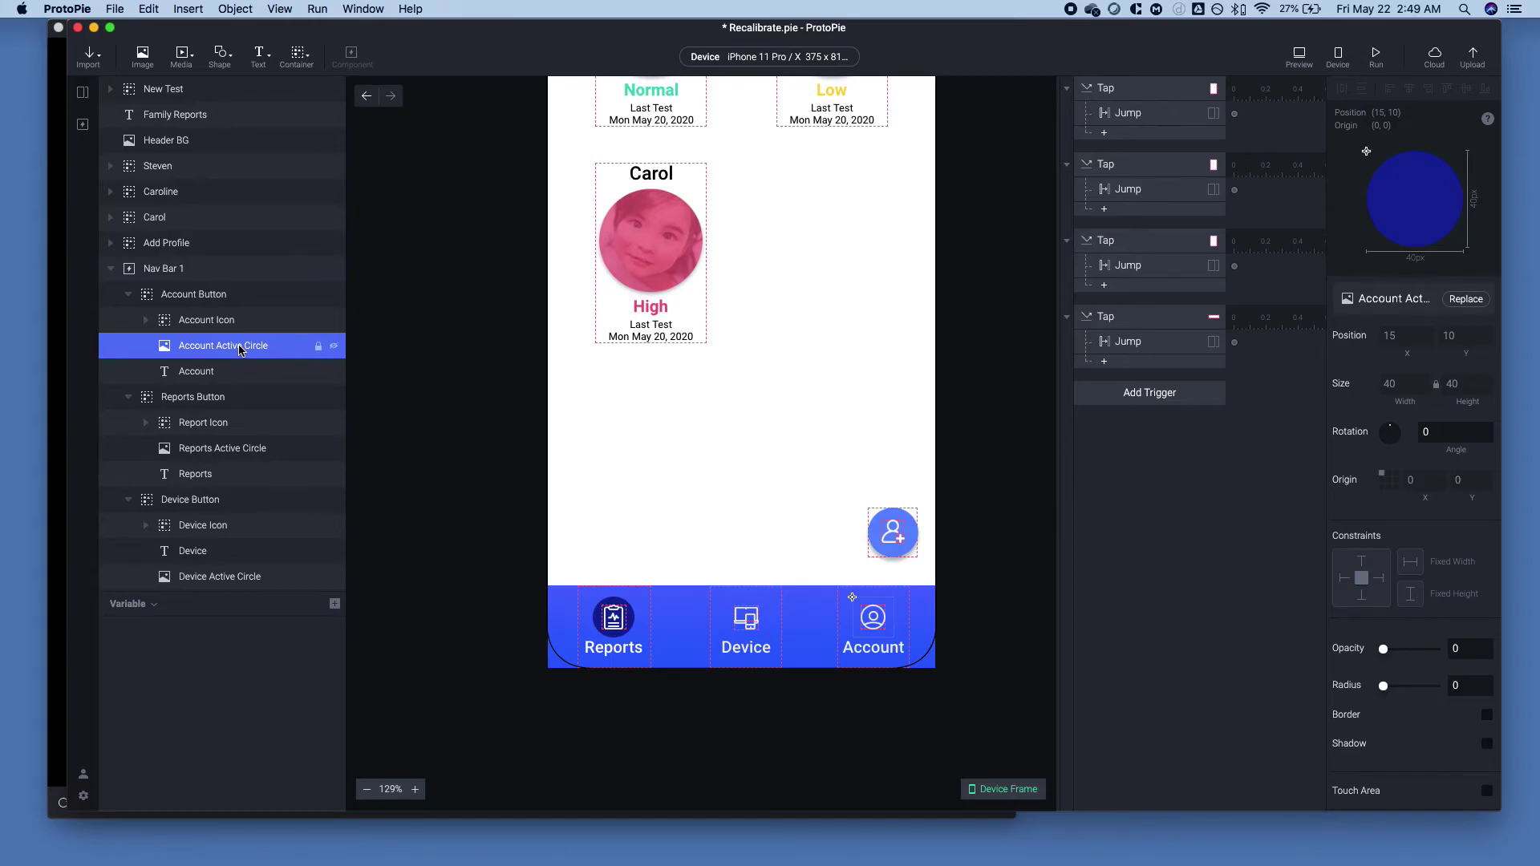